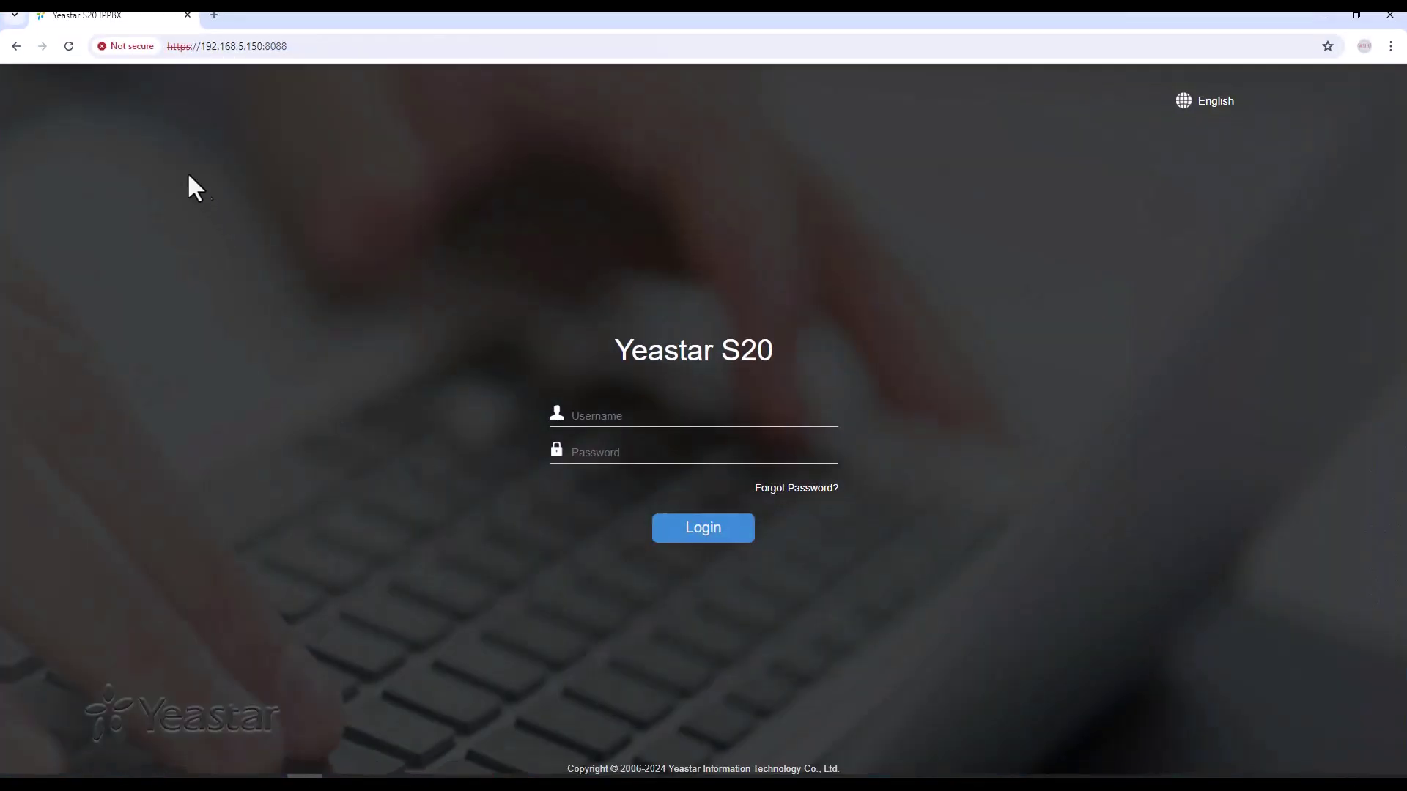
# - Log in to the Yeastar S20 PBX as admin with the account password
pyautogui.click(652, 418)
pyautogui.write('admin')
pyautogui.press('Tab')
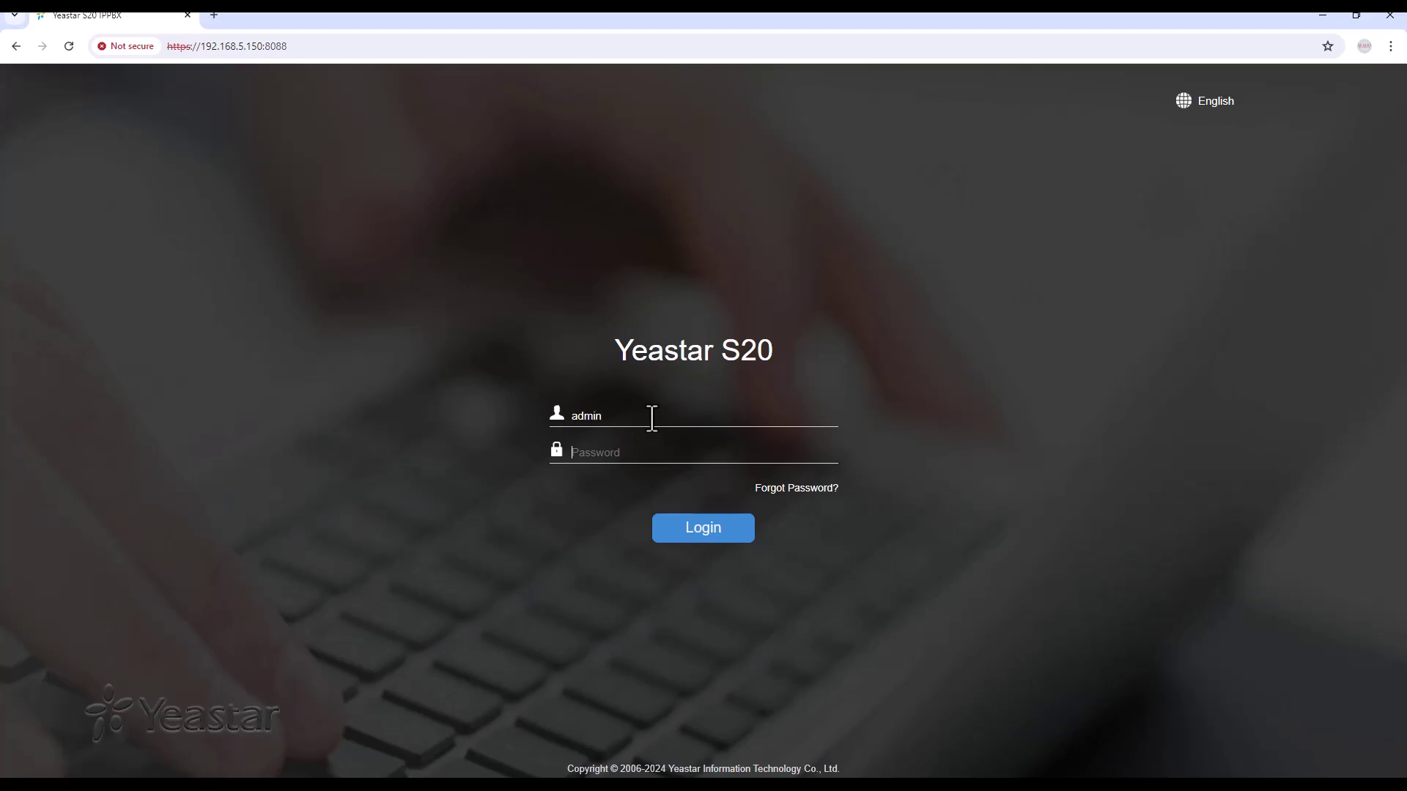
pyautogui.write('********')
pyautogui.press('Return')
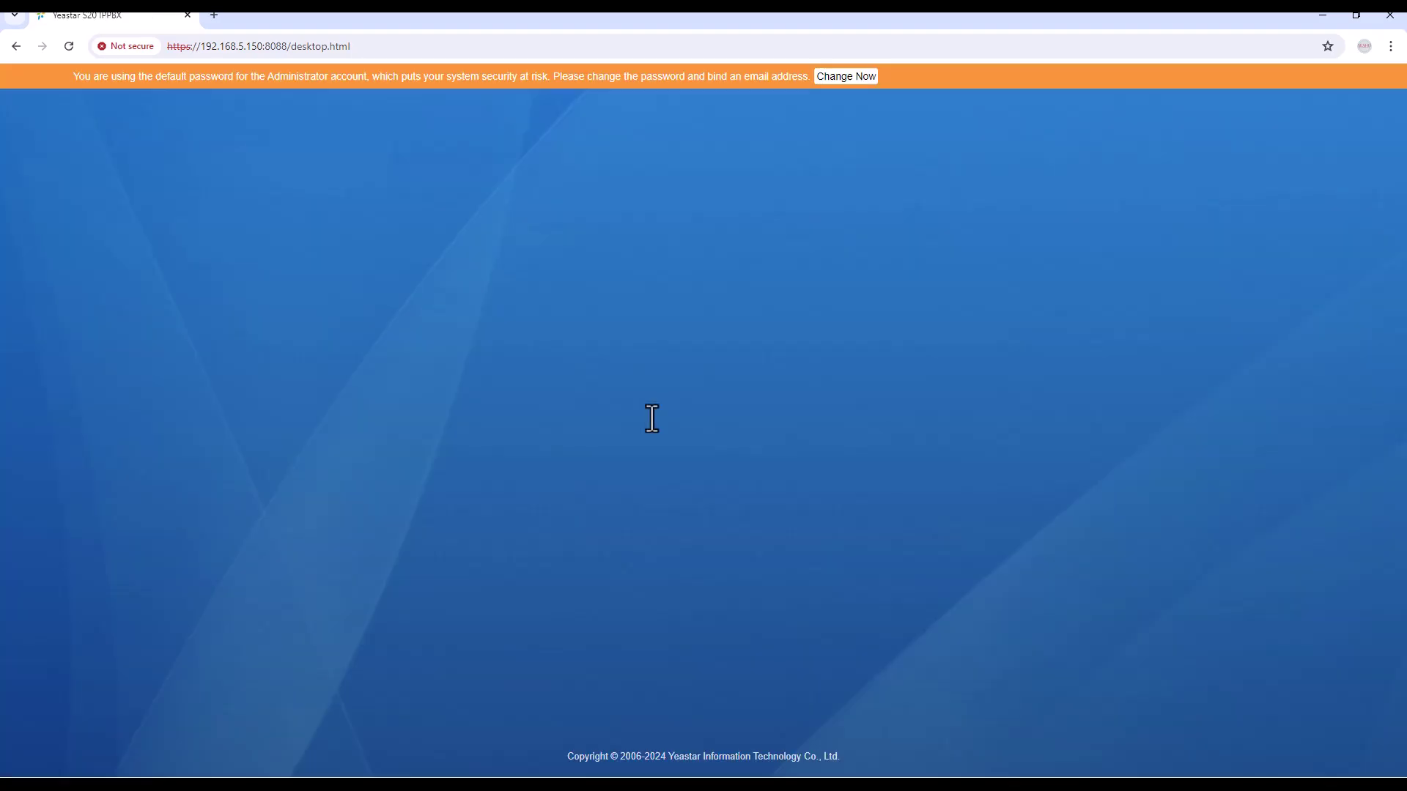
# - Dismiss the password breach warning and open Settings > PBX > Extensions to check extension 201
pyautogui.click(832, 260)
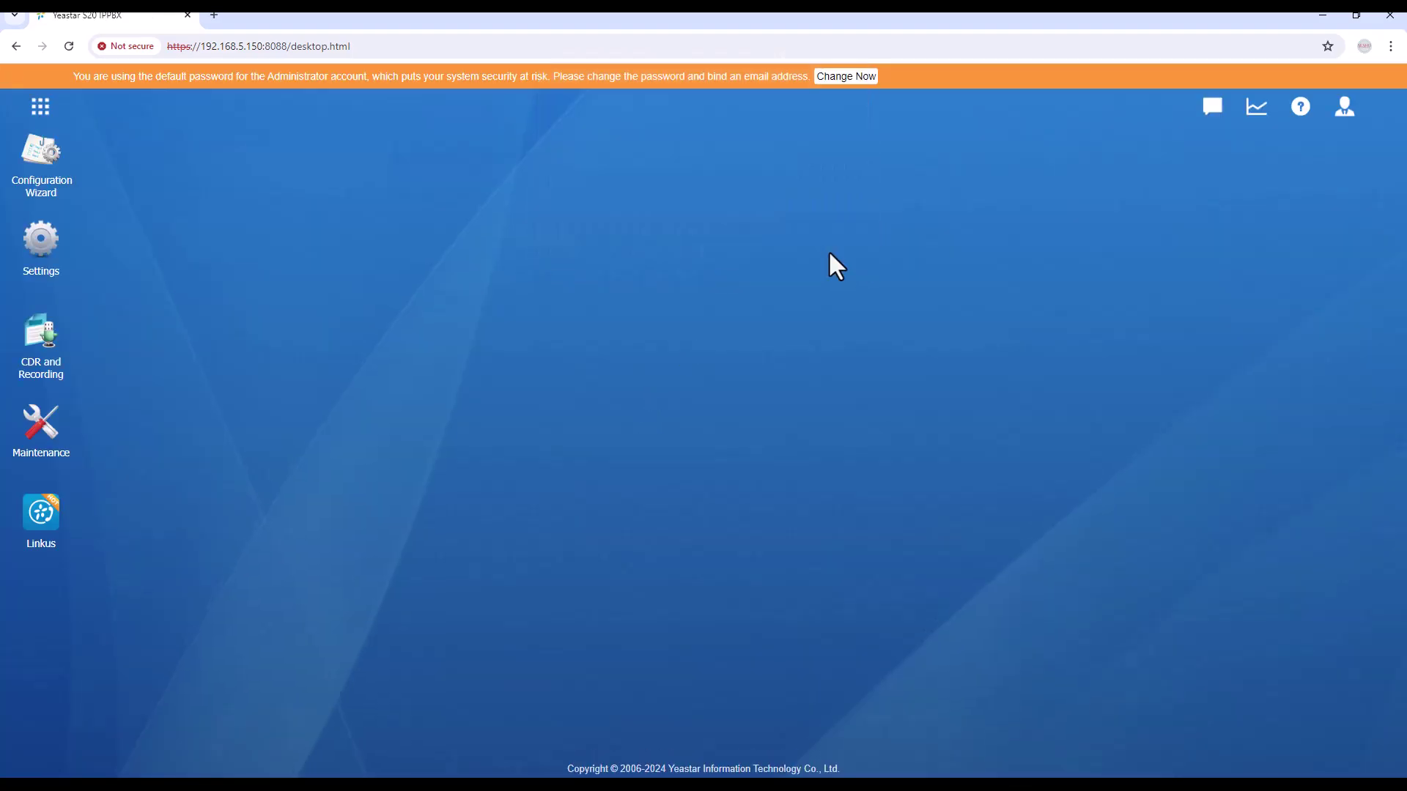
pyautogui.click(33, 242)
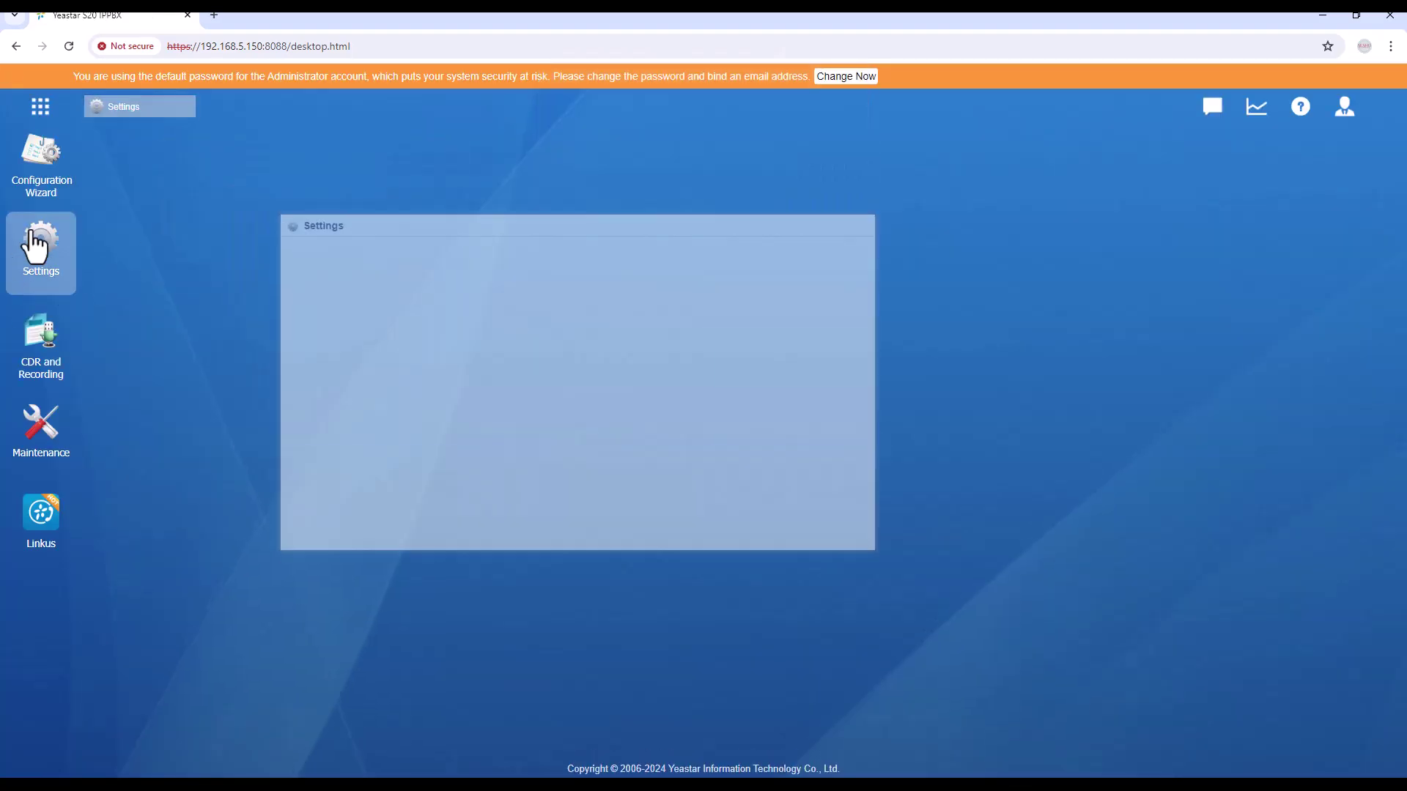
pyautogui.click(381, 341)
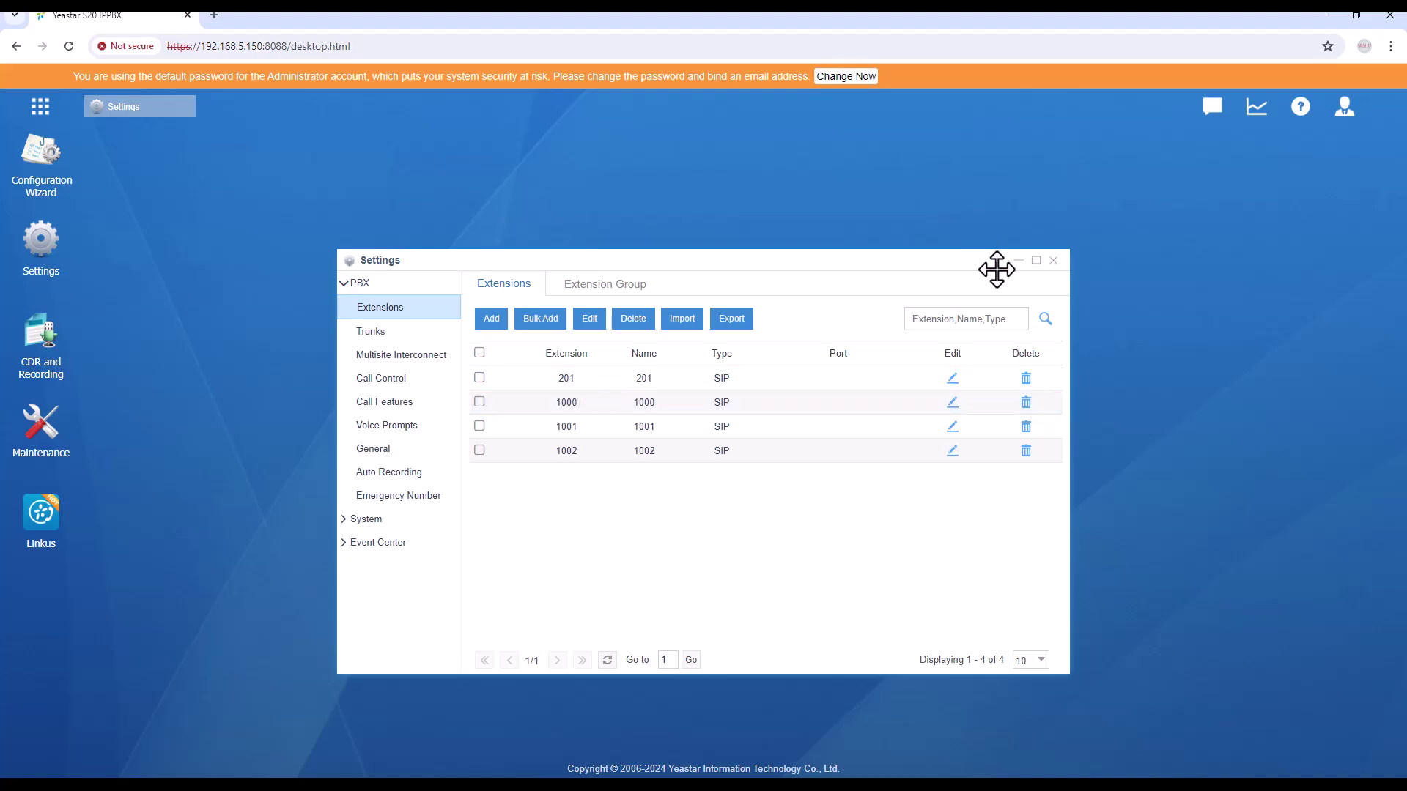
# - Close Settings and open Auto Provisioning full-screen to find the SIP-T33G at 192.168.5.200
pyautogui.click(1053, 261)
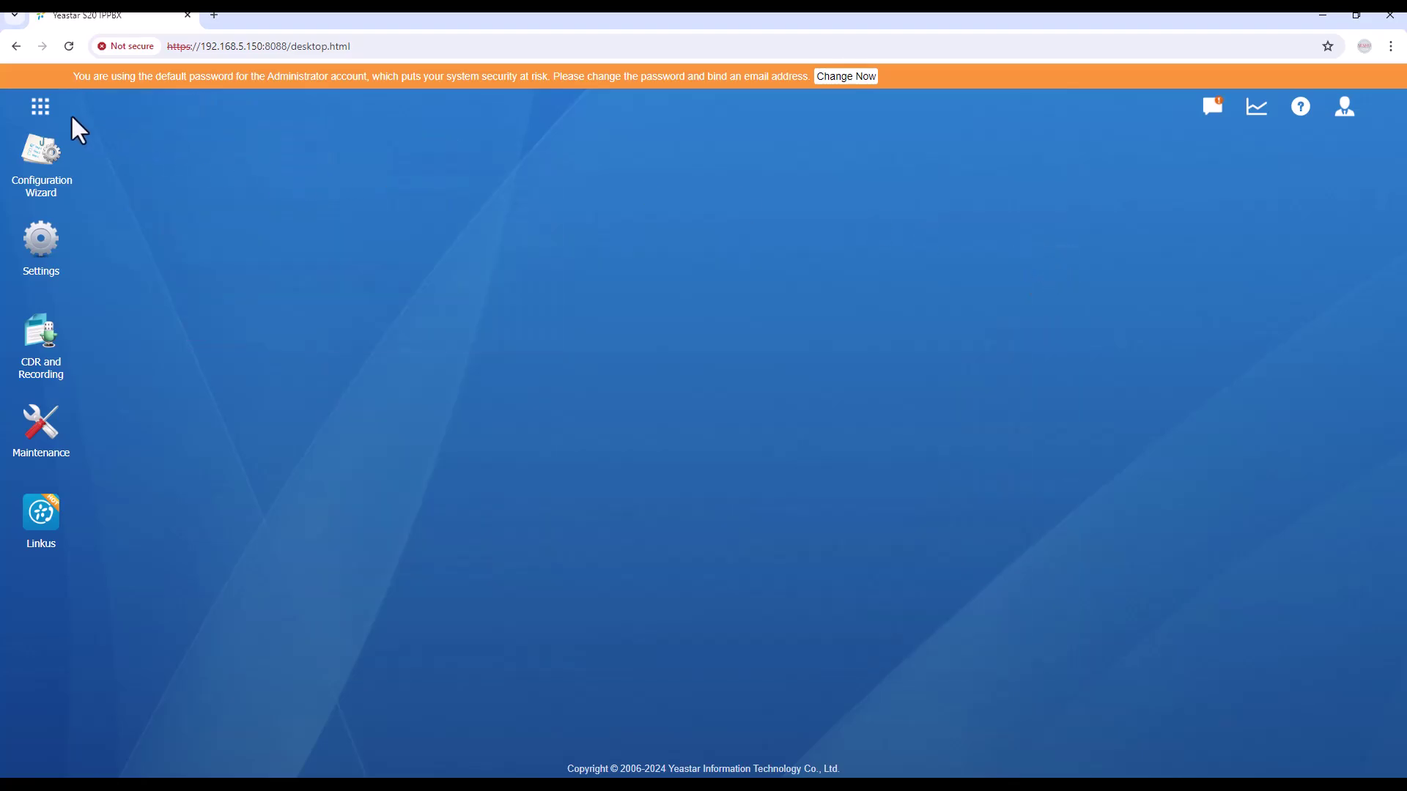
pyautogui.click(40, 106)
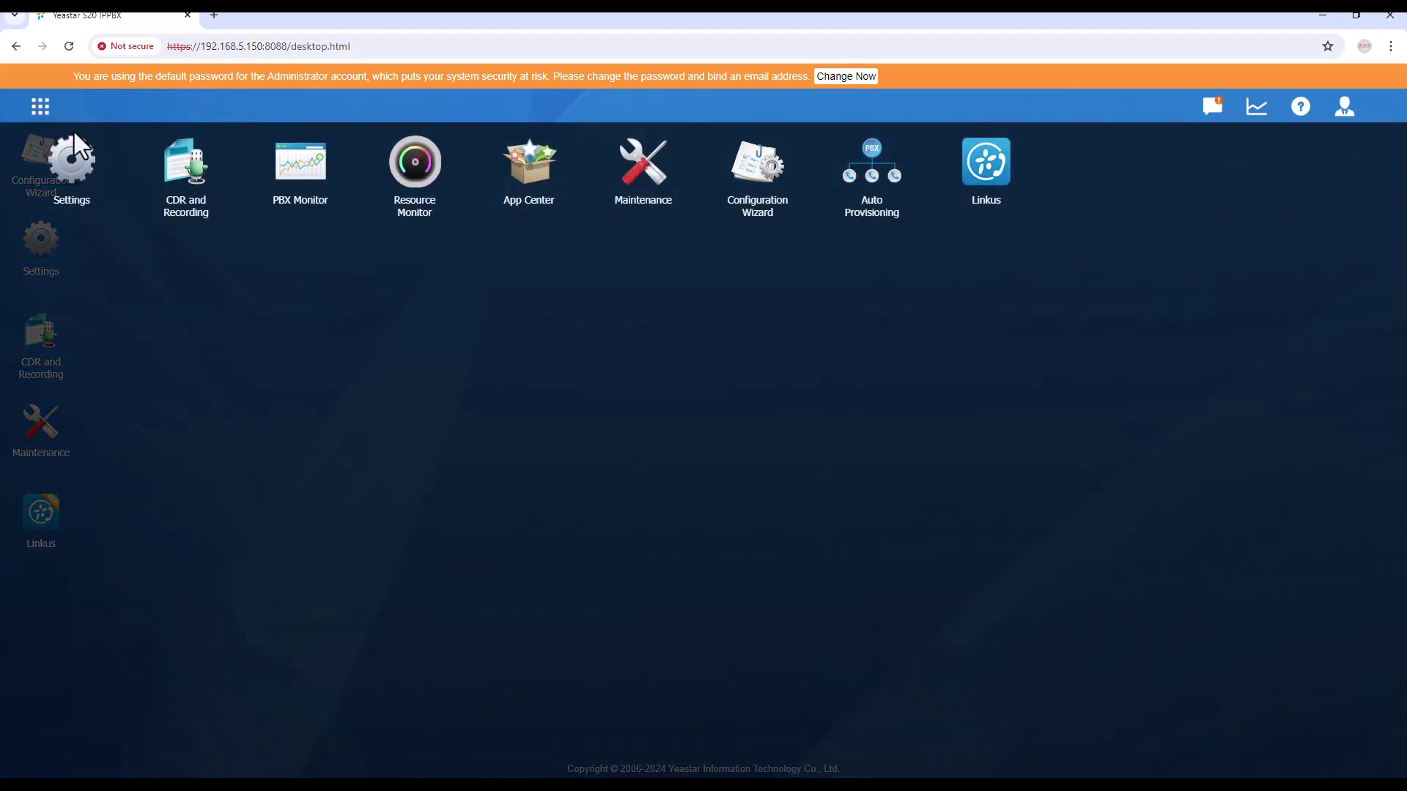
pyautogui.click(859, 235)
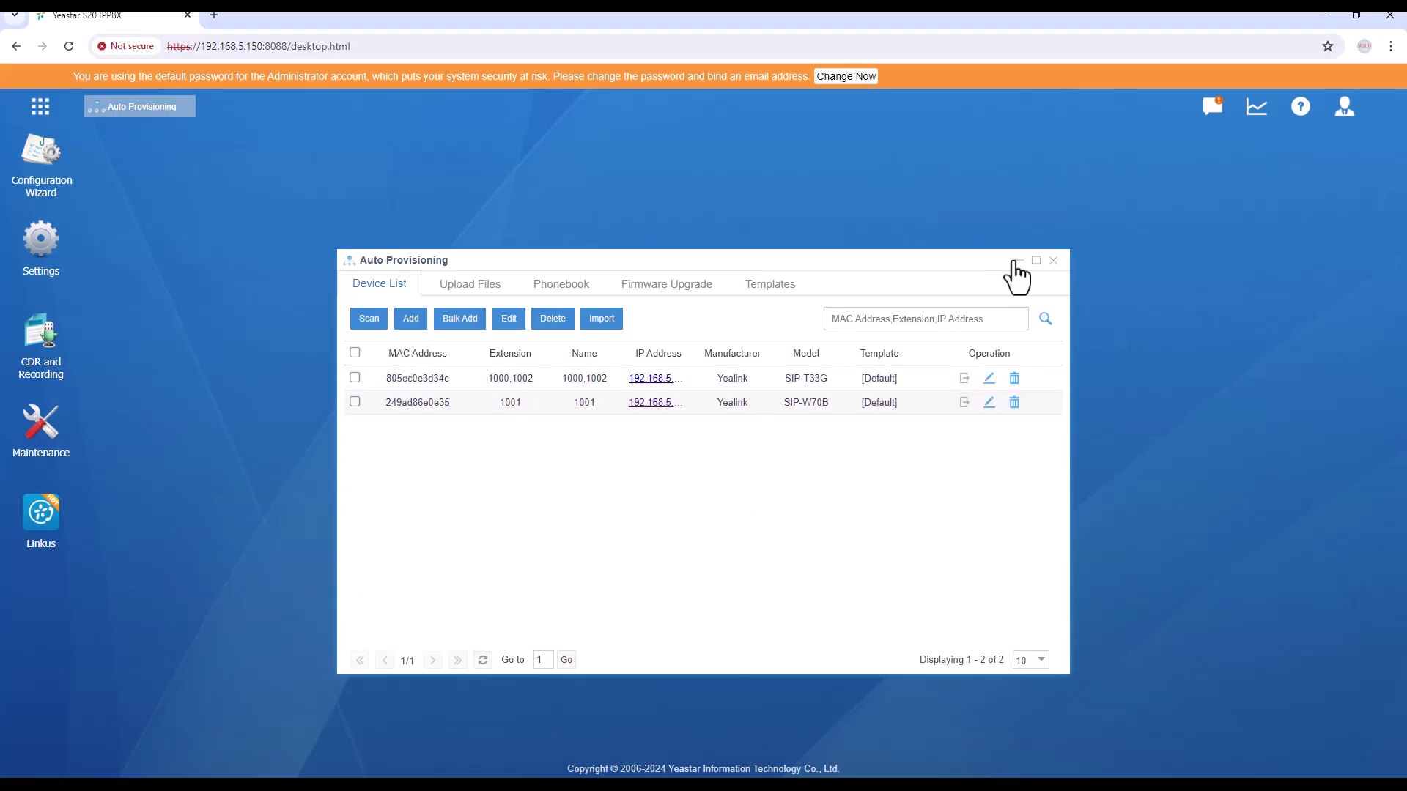
pyautogui.click(1035, 260)
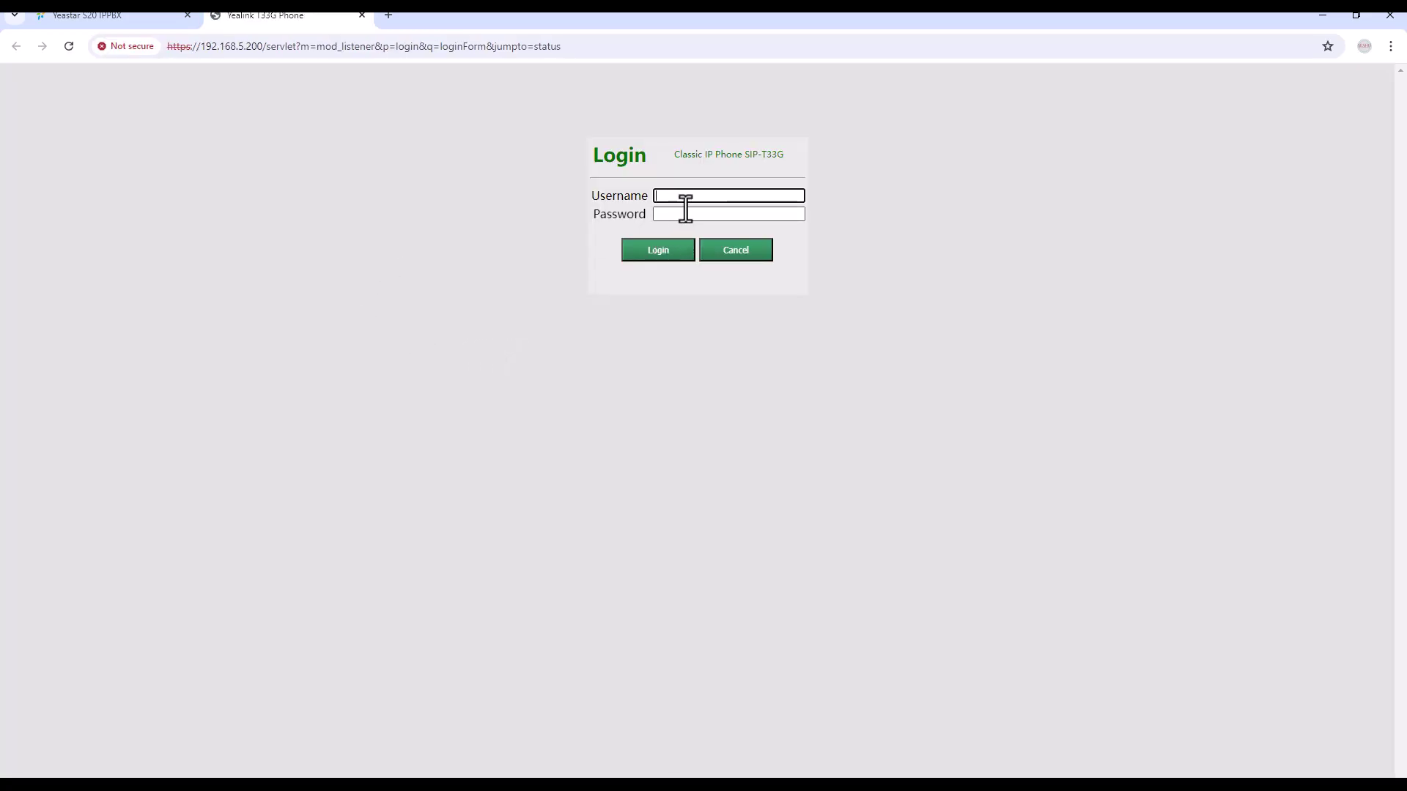
# - Log in to the T33G phone's web interface as admin and dismiss the password warning
pyautogui.write('admin')
pyautogui.press('Tab')
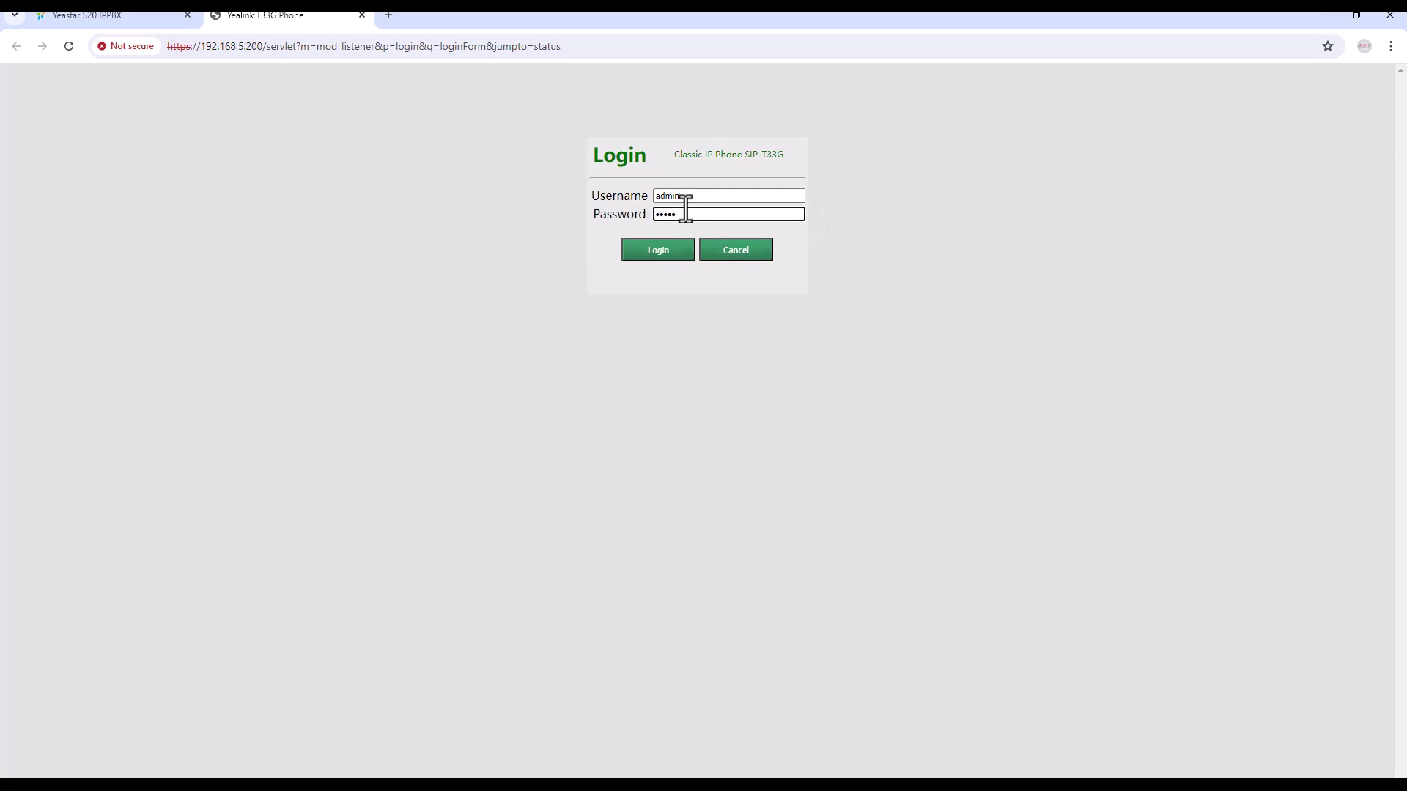
pyautogui.click(676, 250)
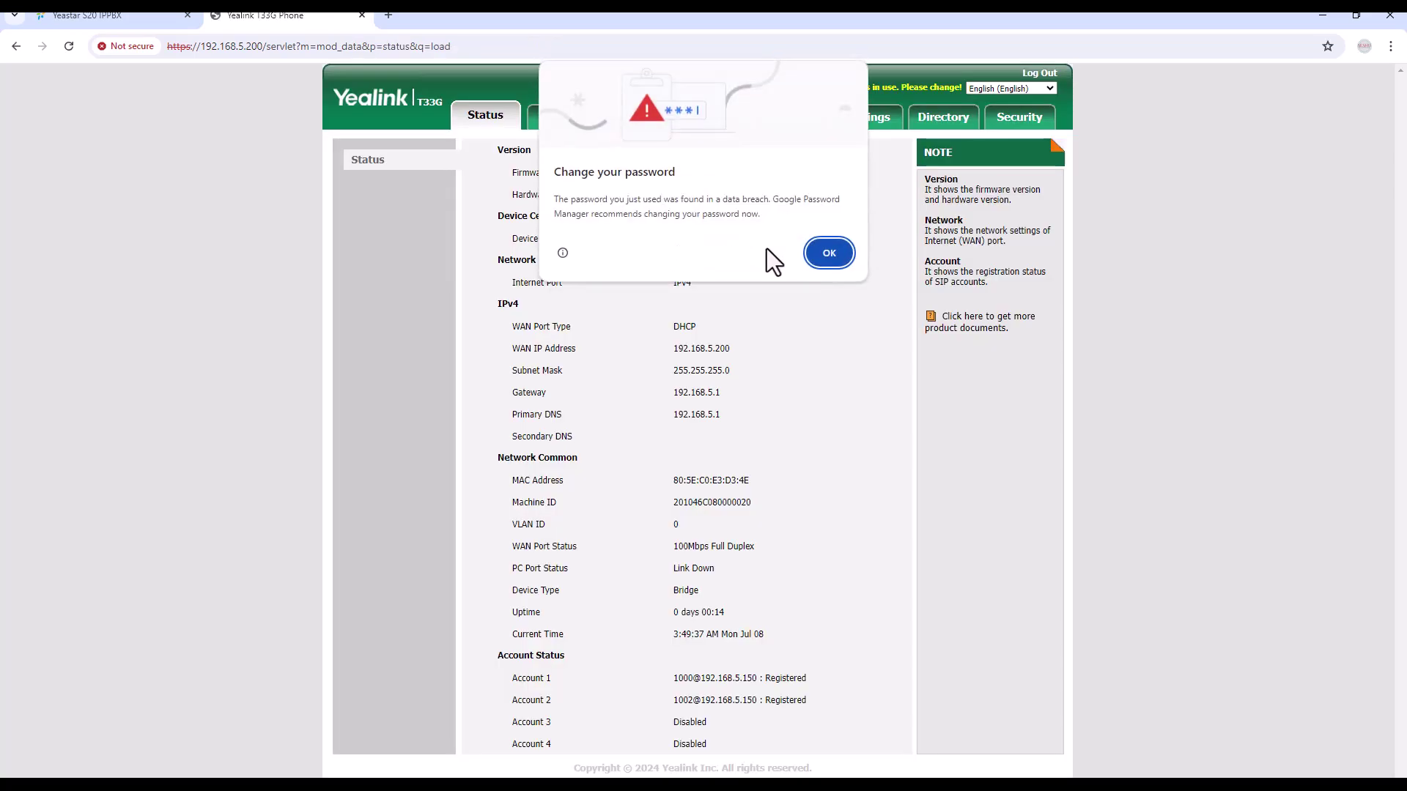
pyautogui.click(834, 253)
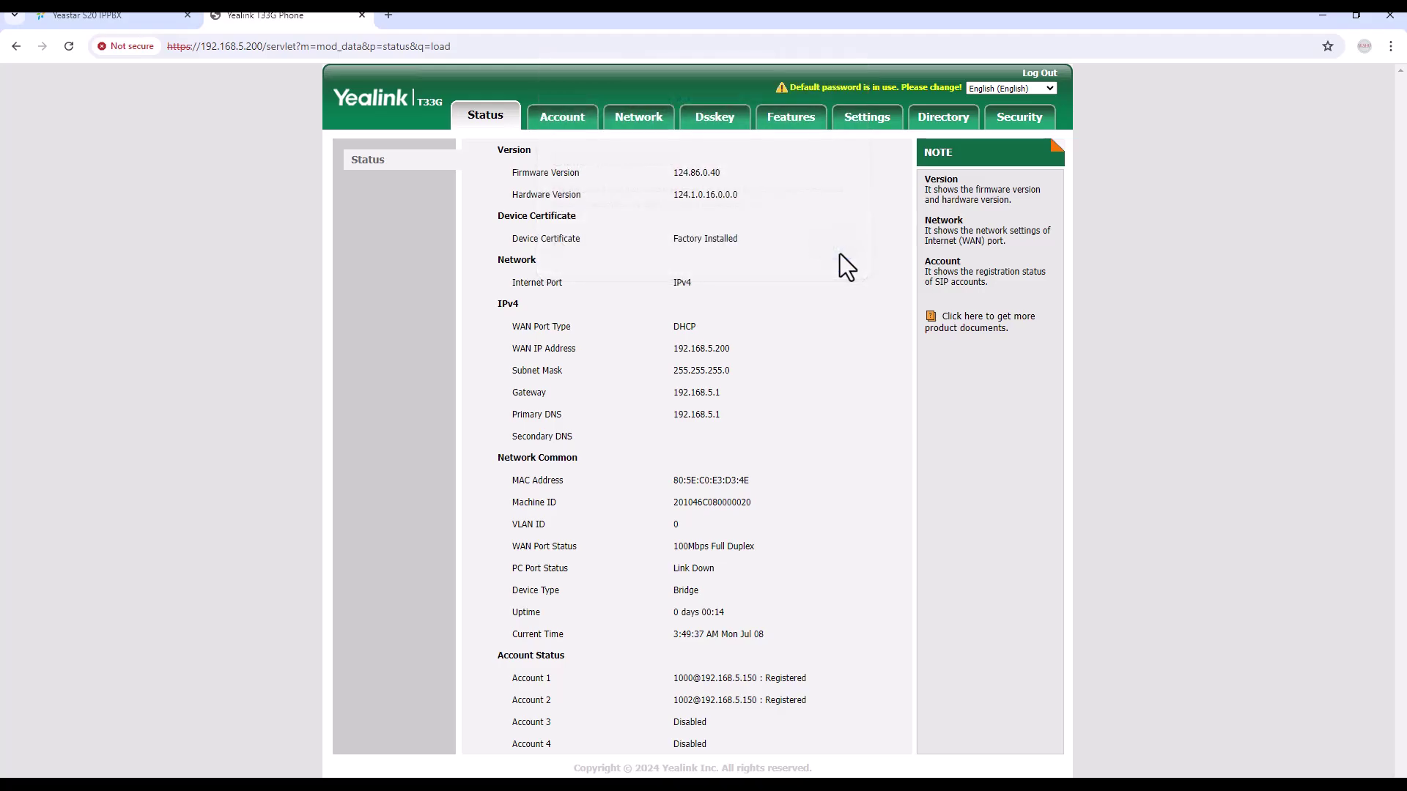
# - Go to Account > Register and select the unused Account3
pyautogui.click(575, 129)
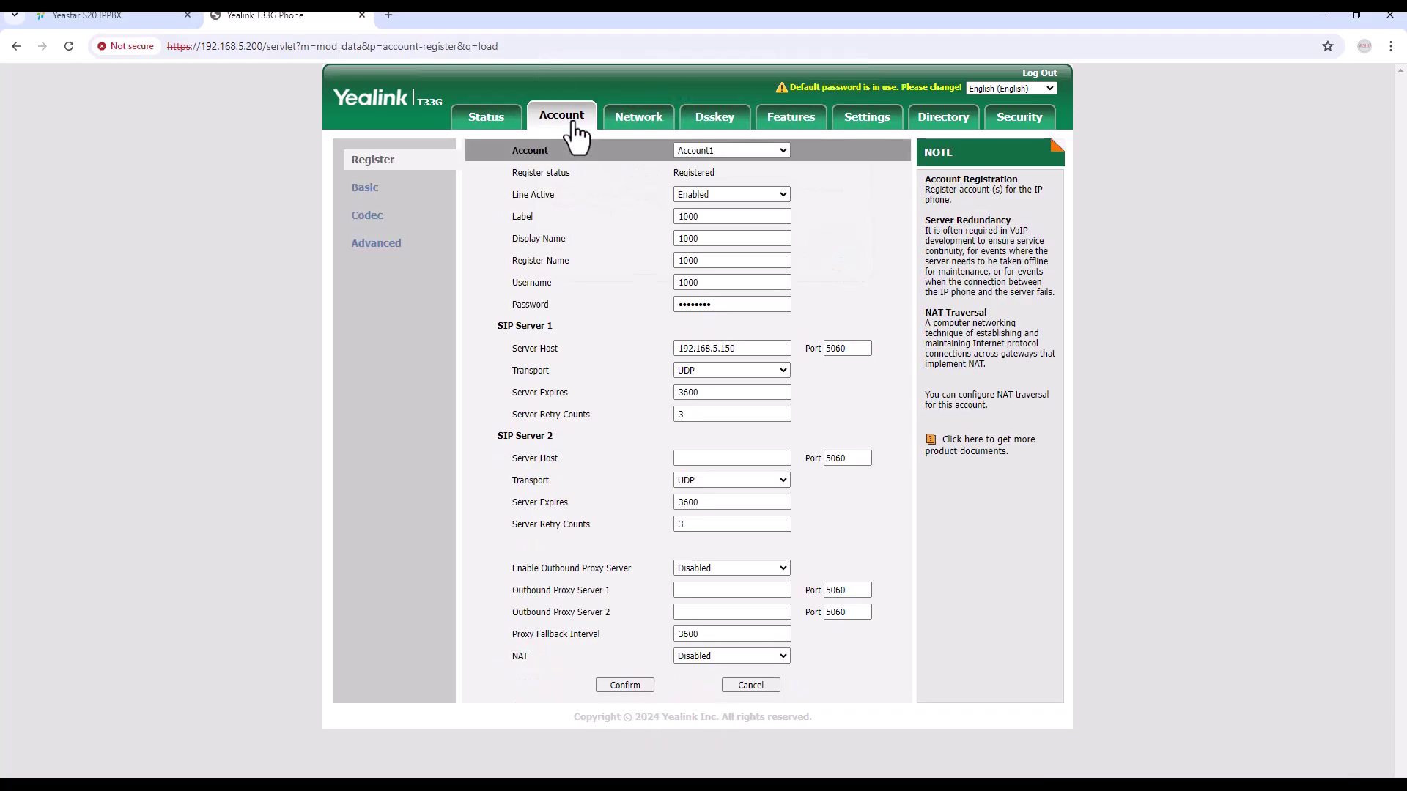
pyautogui.click(706, 151)
pyautogui.click(715, 176)
pyautogui.click(728, 153)
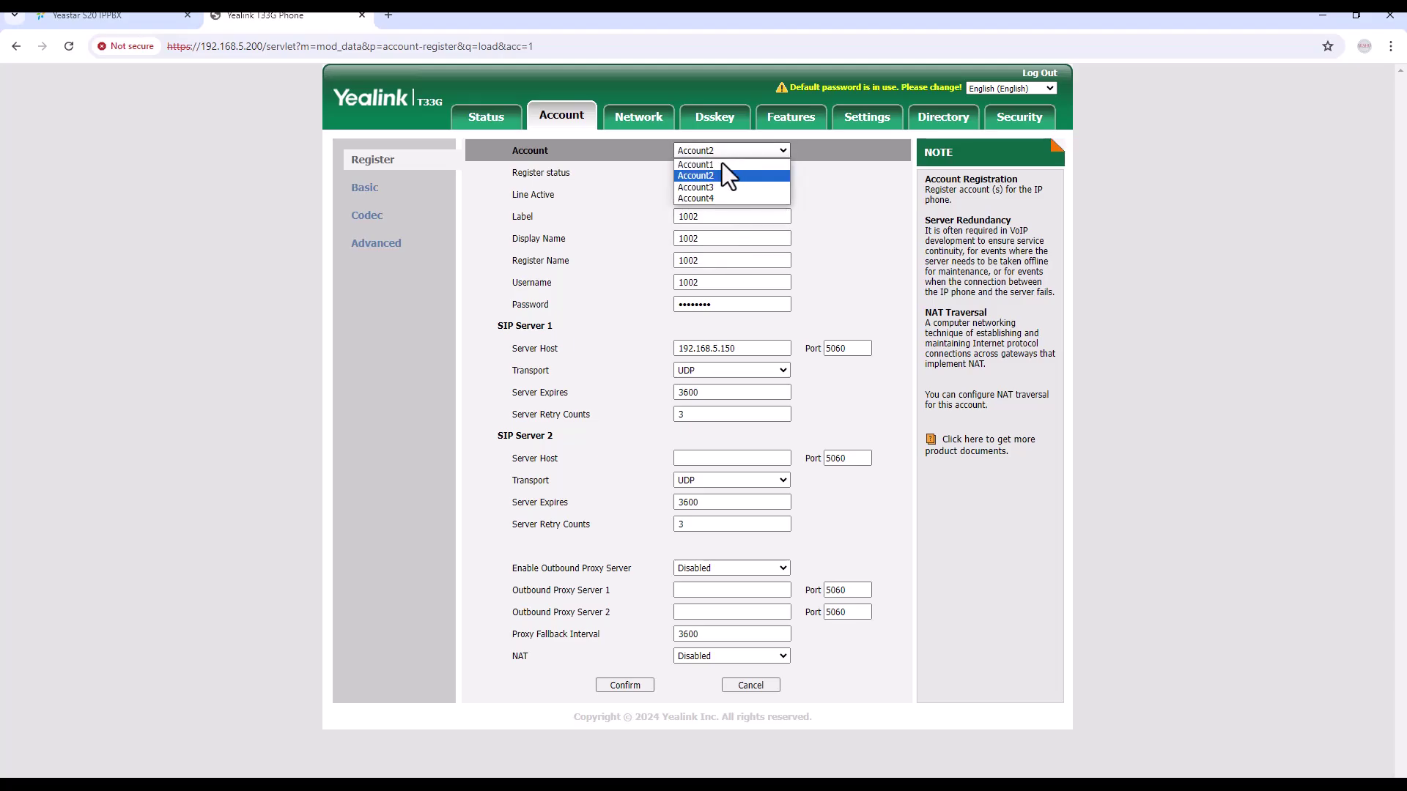
pyautogui.click(718, 183)
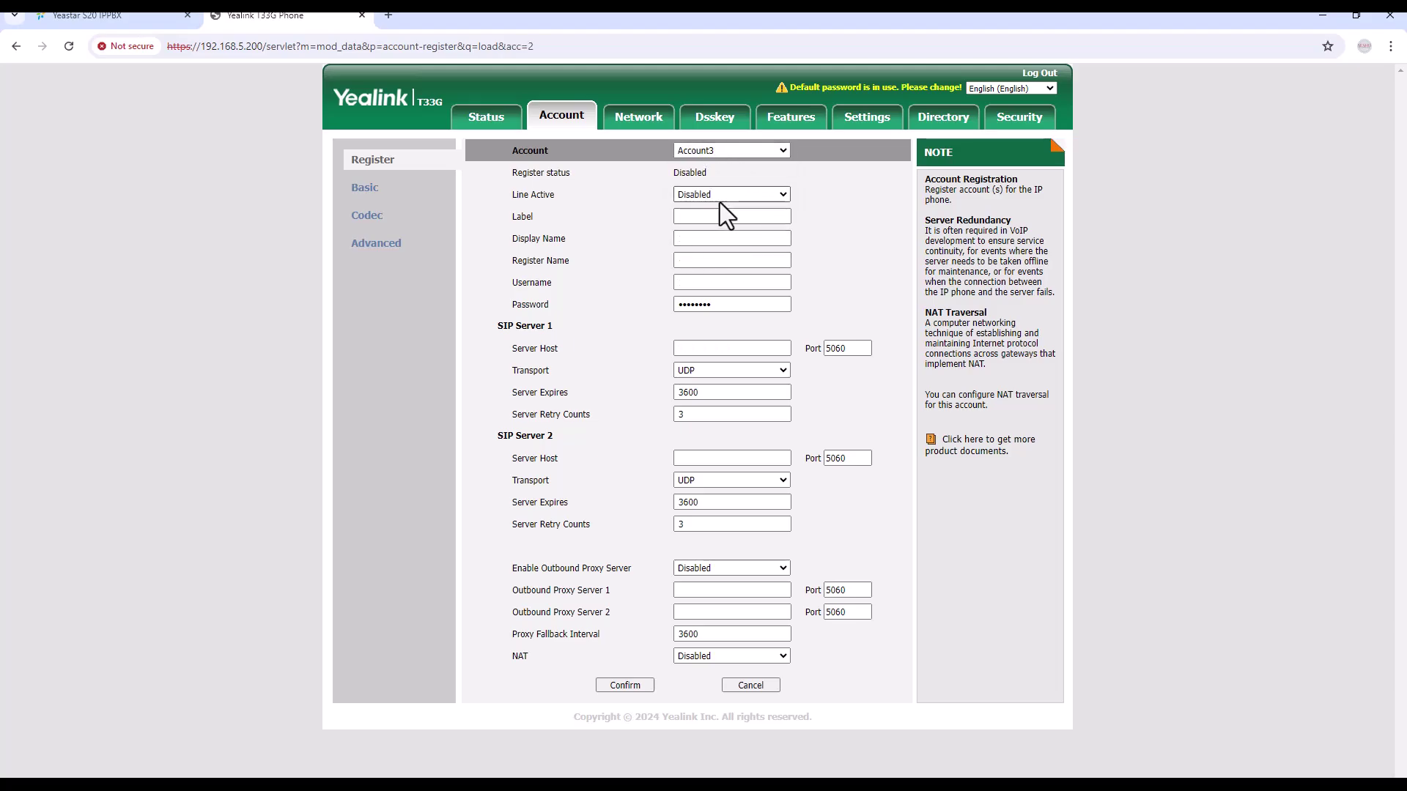
# - Enable Account3's line and set Label, Display Name, Register Name and Username to 201
pyautogui.moveTo(512, 195); pyautogui.dragTo(679, 201)
pyautogui.click(696, 196)
pyautogui.click(708, 218)
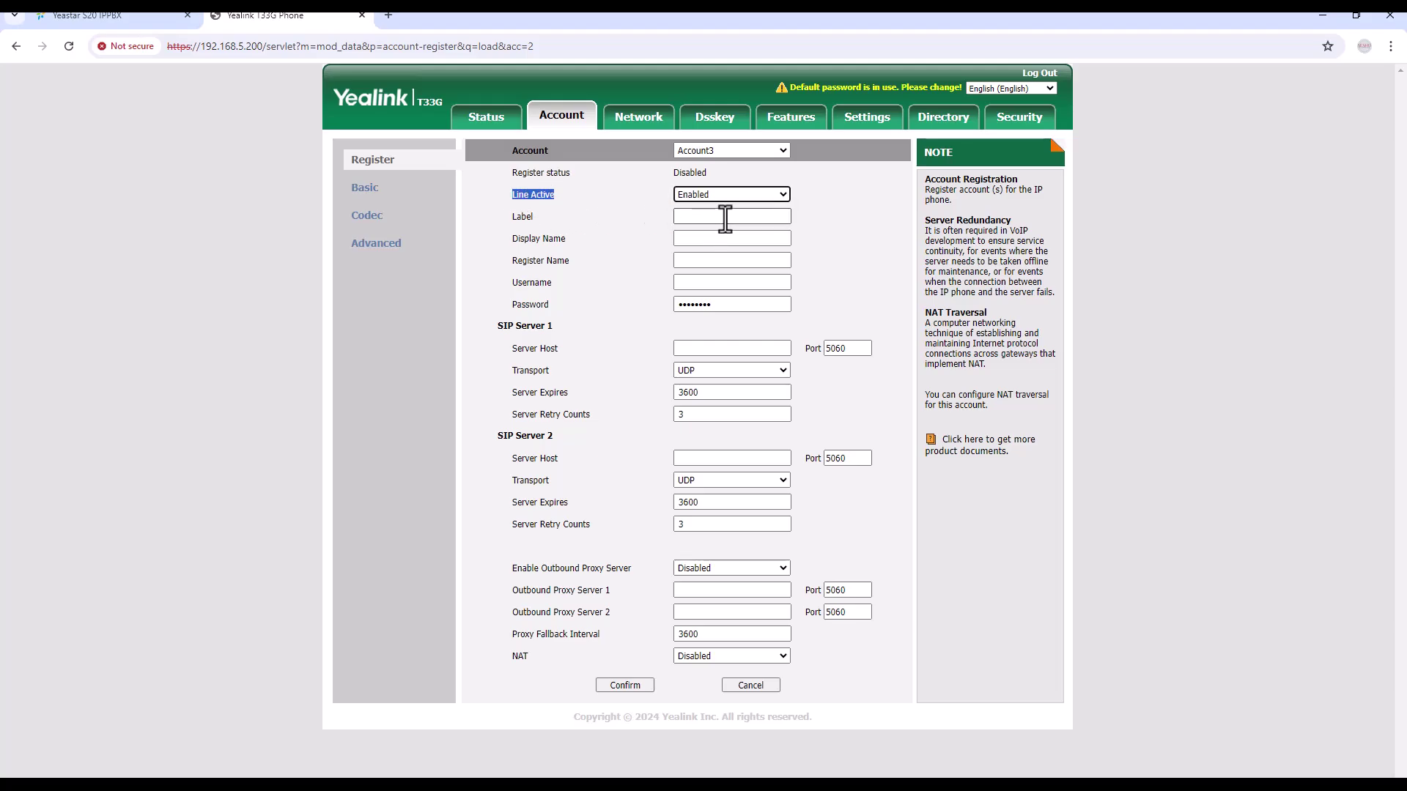
pyautogui.click(725, 218)
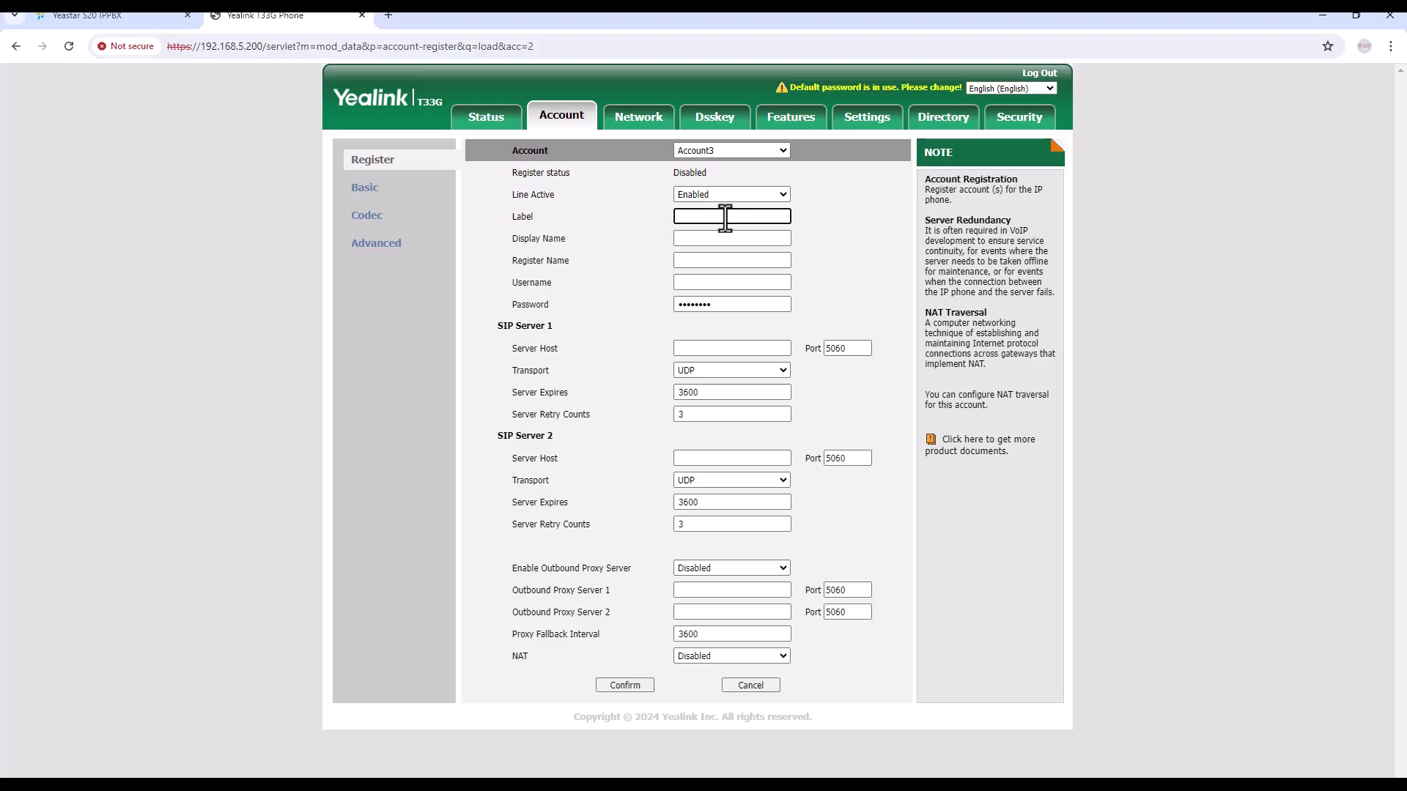
pyautogui.write('201')
pyautogui.press('Tab')
pyautogui.write('201')
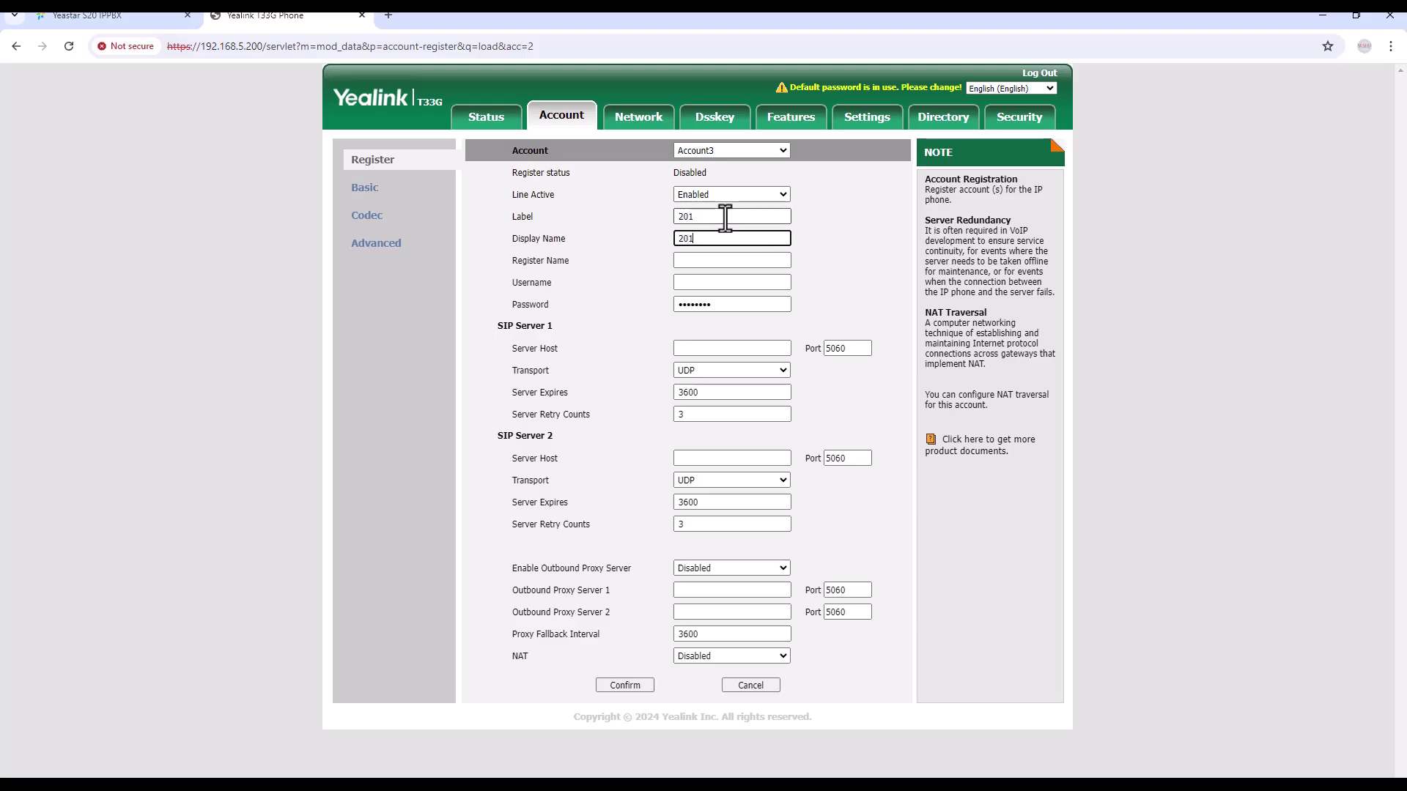
pyautogui.press('Tab')
pyautogui.write('201')
pyautogui.press('Tab')
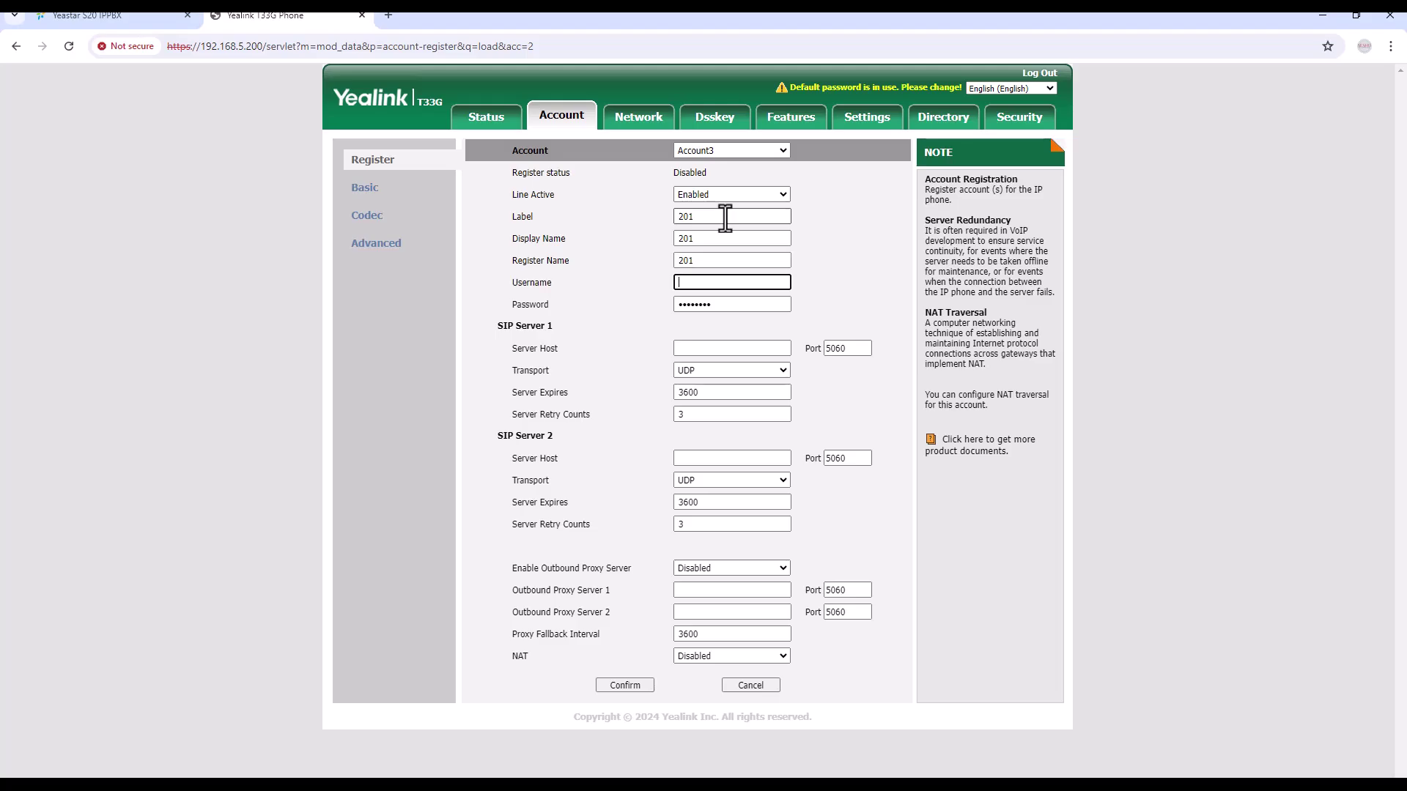
pyautogui.write('201')
pyautogui.press('Tab')
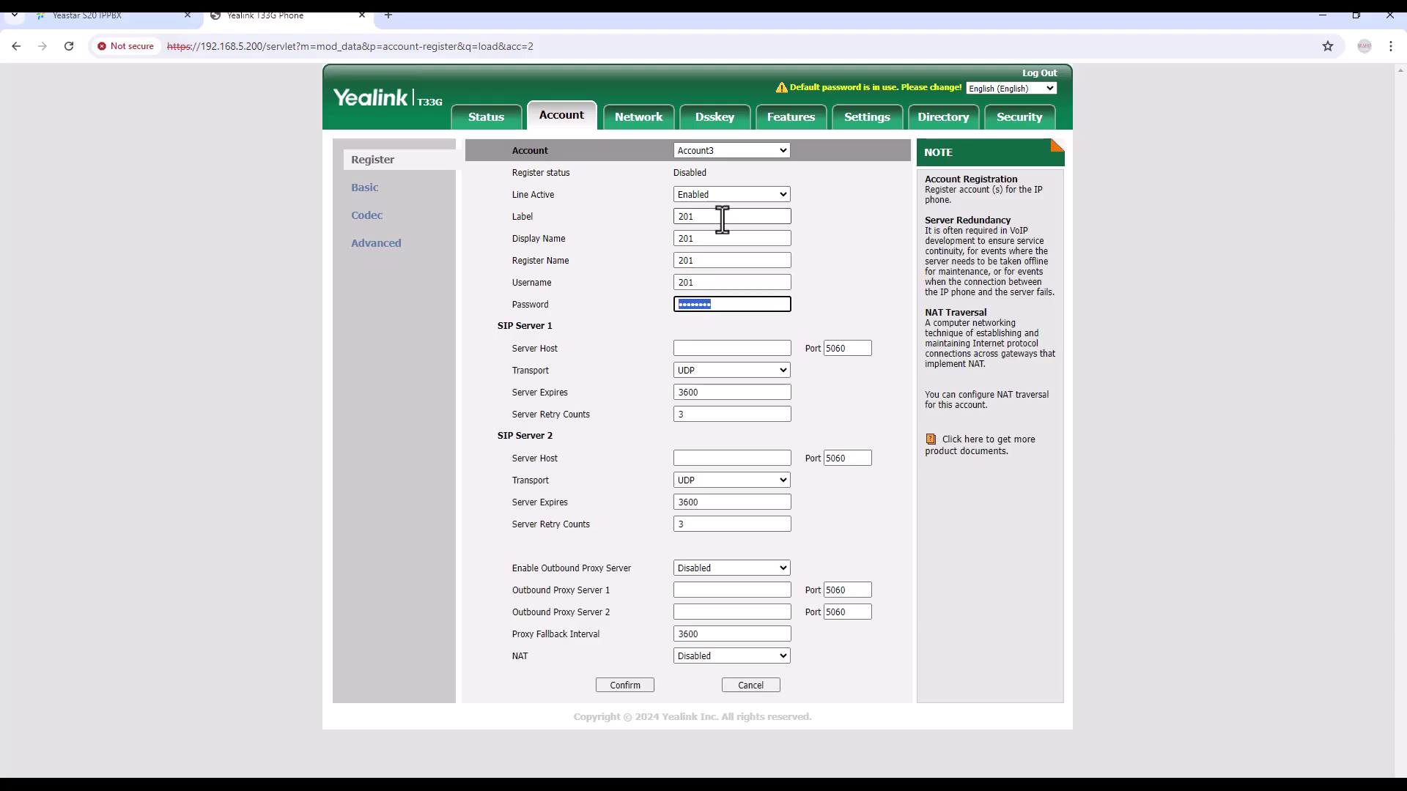
# - In the PBX, edit extension 201, reveal its registration password and select it
pyautogui.click(80, 16)
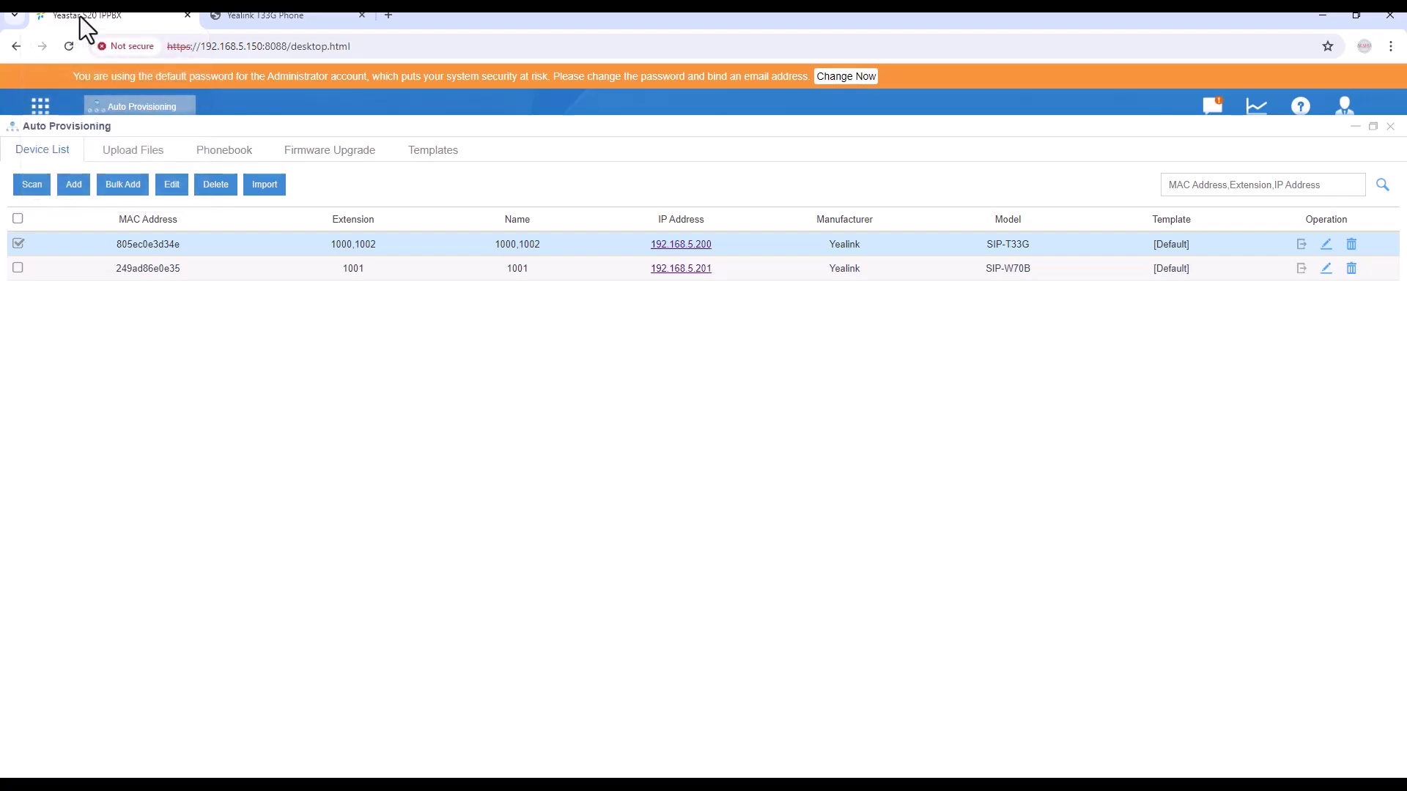
pyautogui.click(1390, 128)
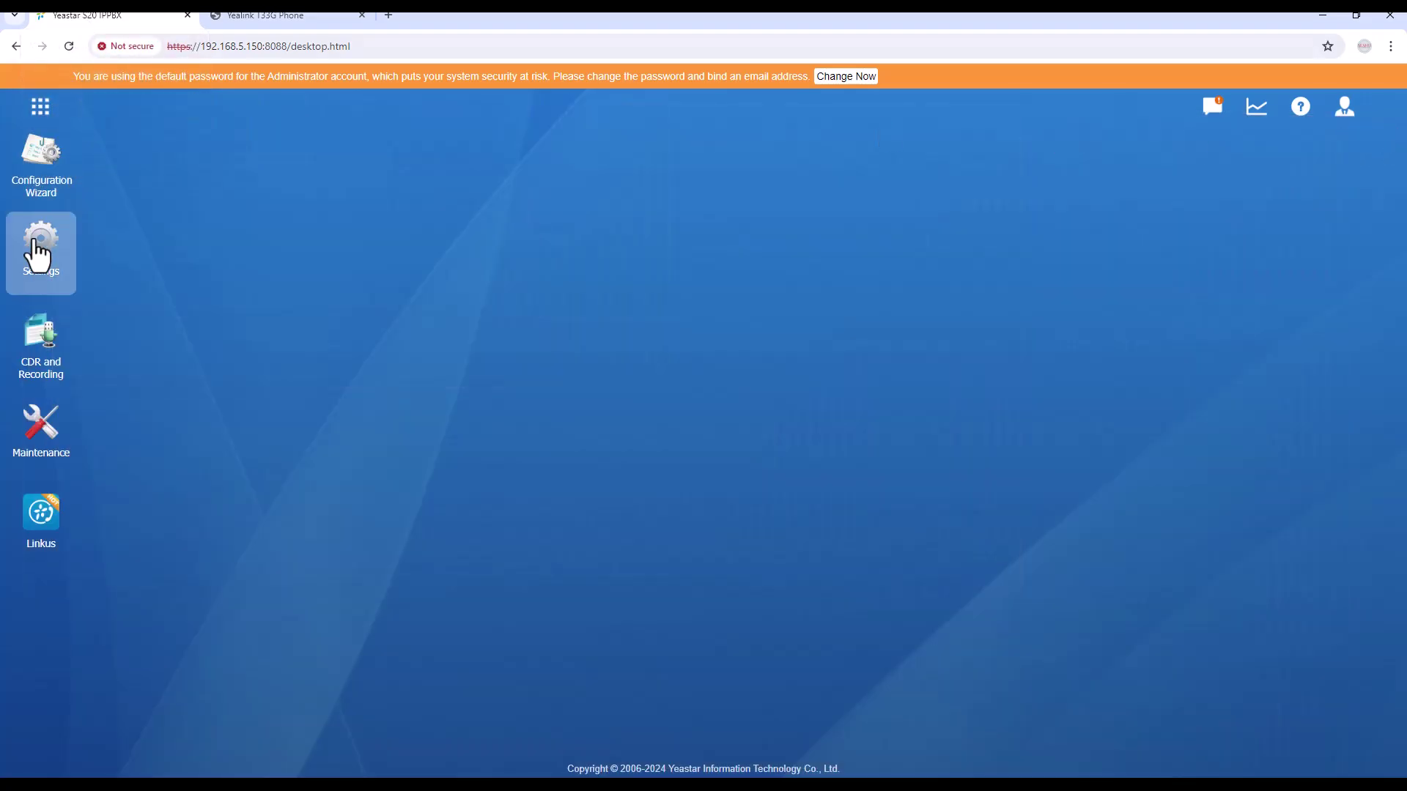
pyautogui.click(37, 248)
pyautogui.click(401, 372)
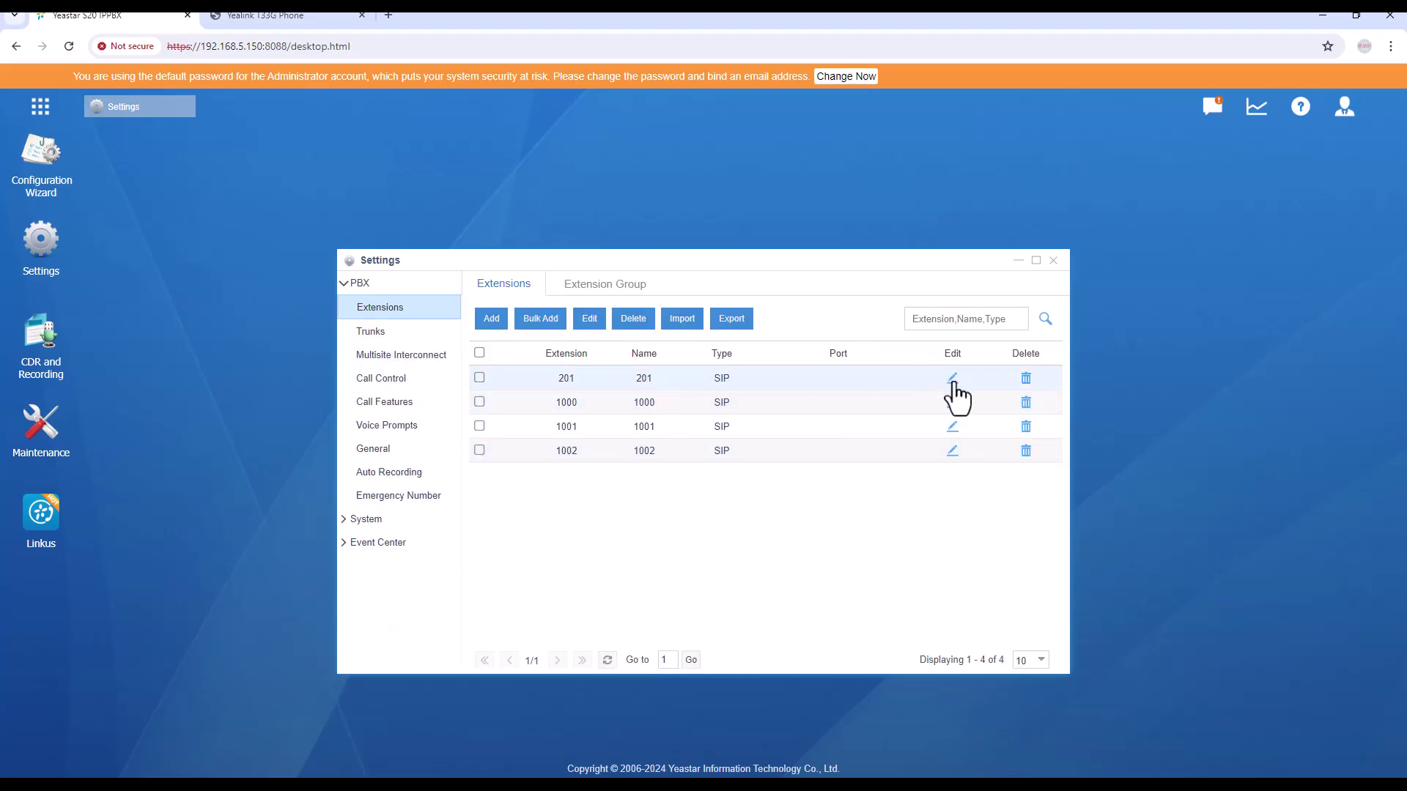
pyautogui.click(951, 401)
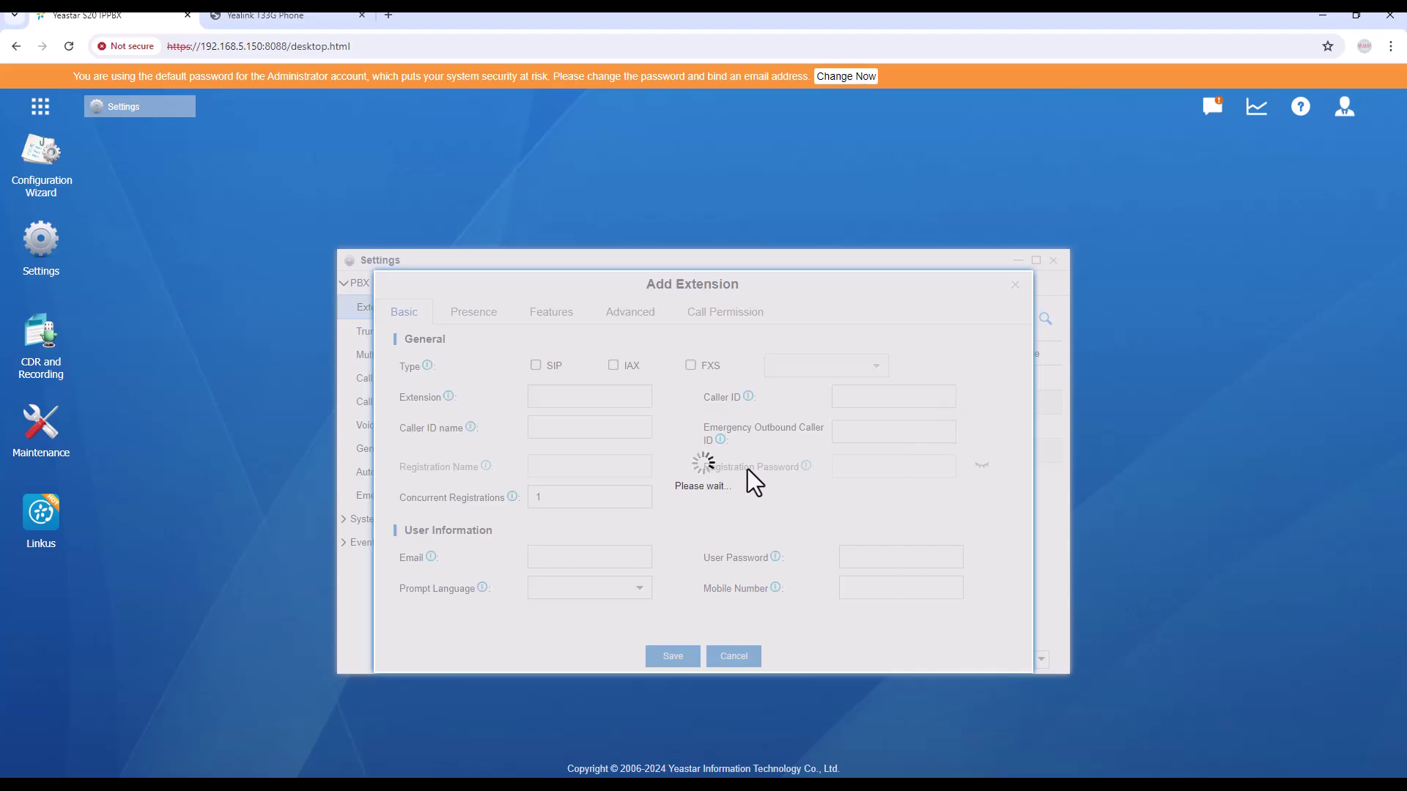
pyautogui.click(969, 466)
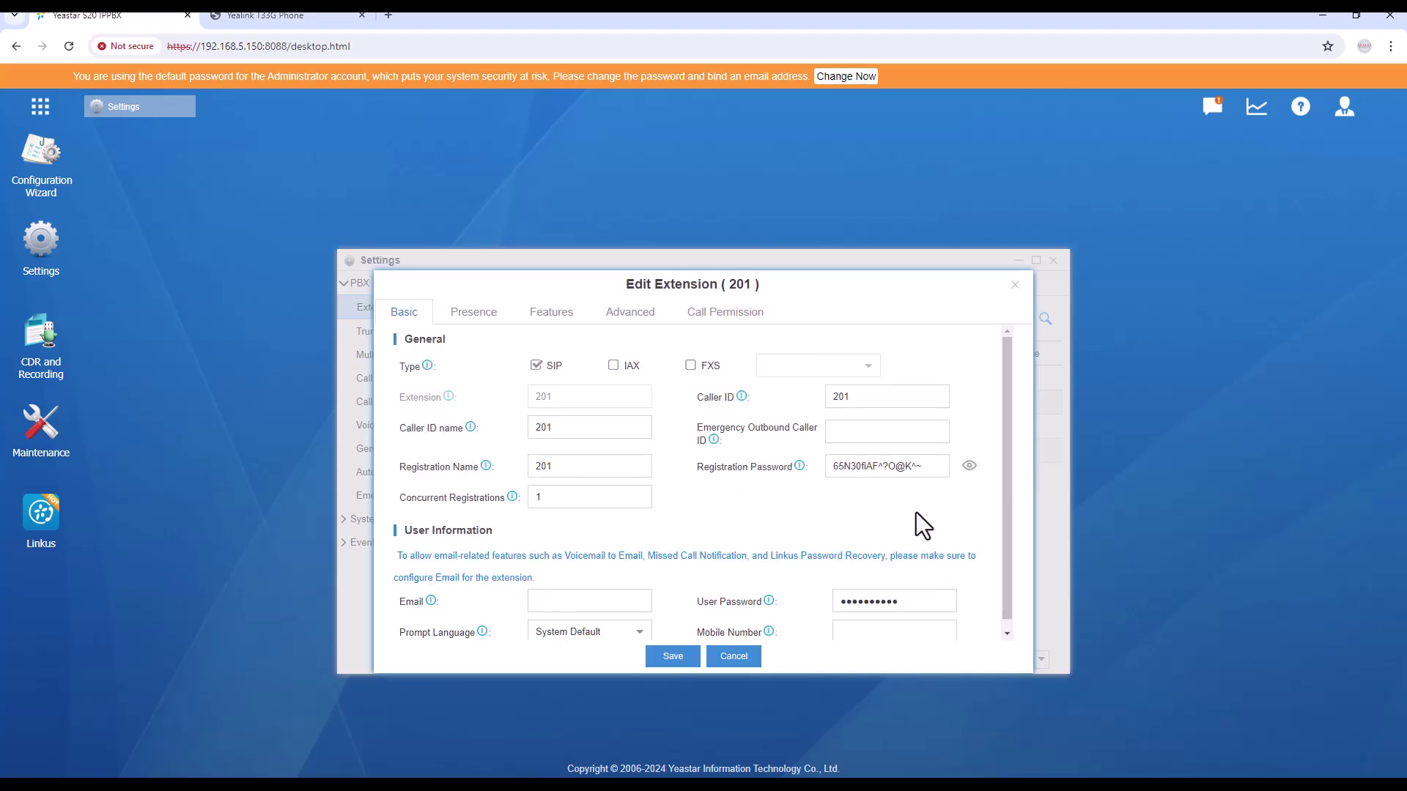
pyautogui.tripleClick(902, 466)
pyautogui.click(909, 466)
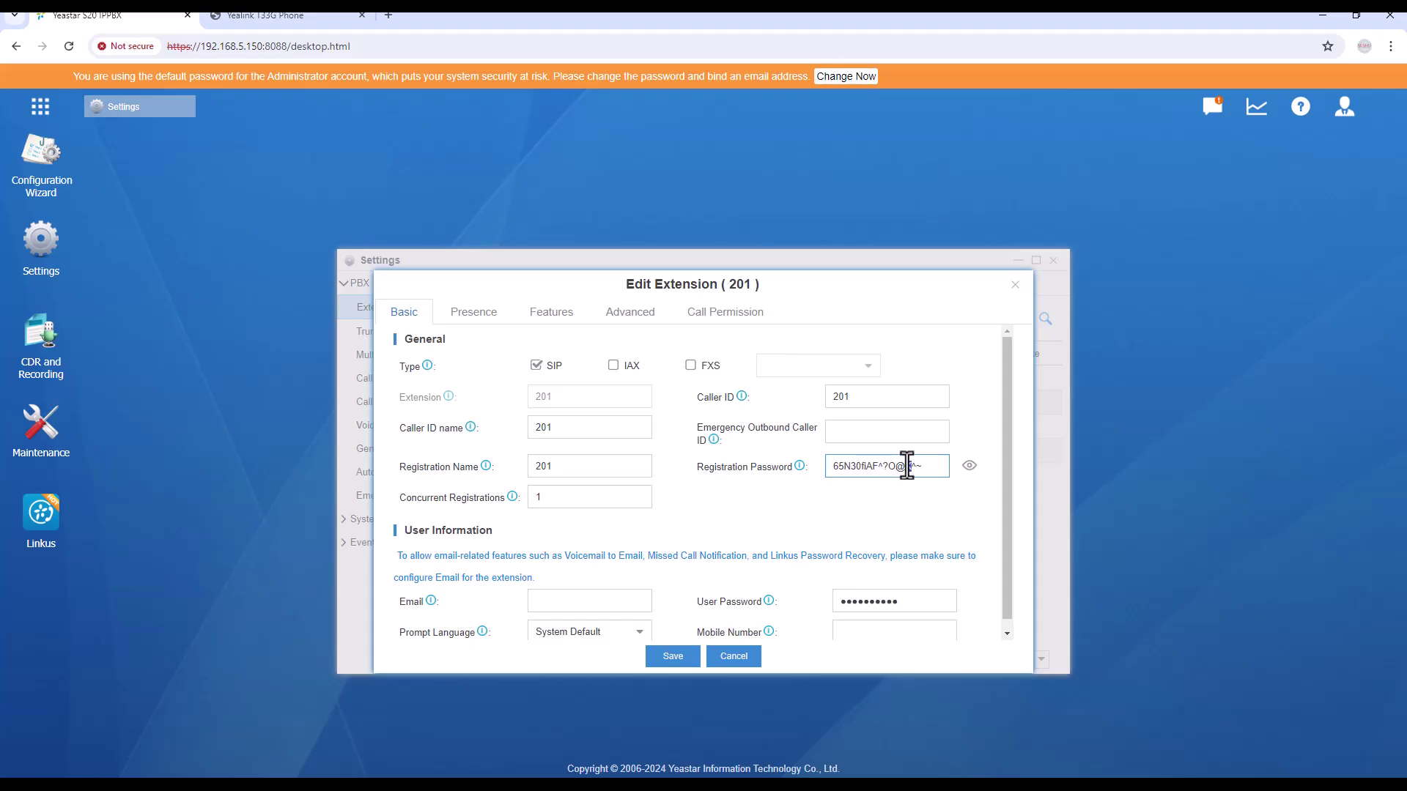
pyautogui.tripleClick(907, 466)
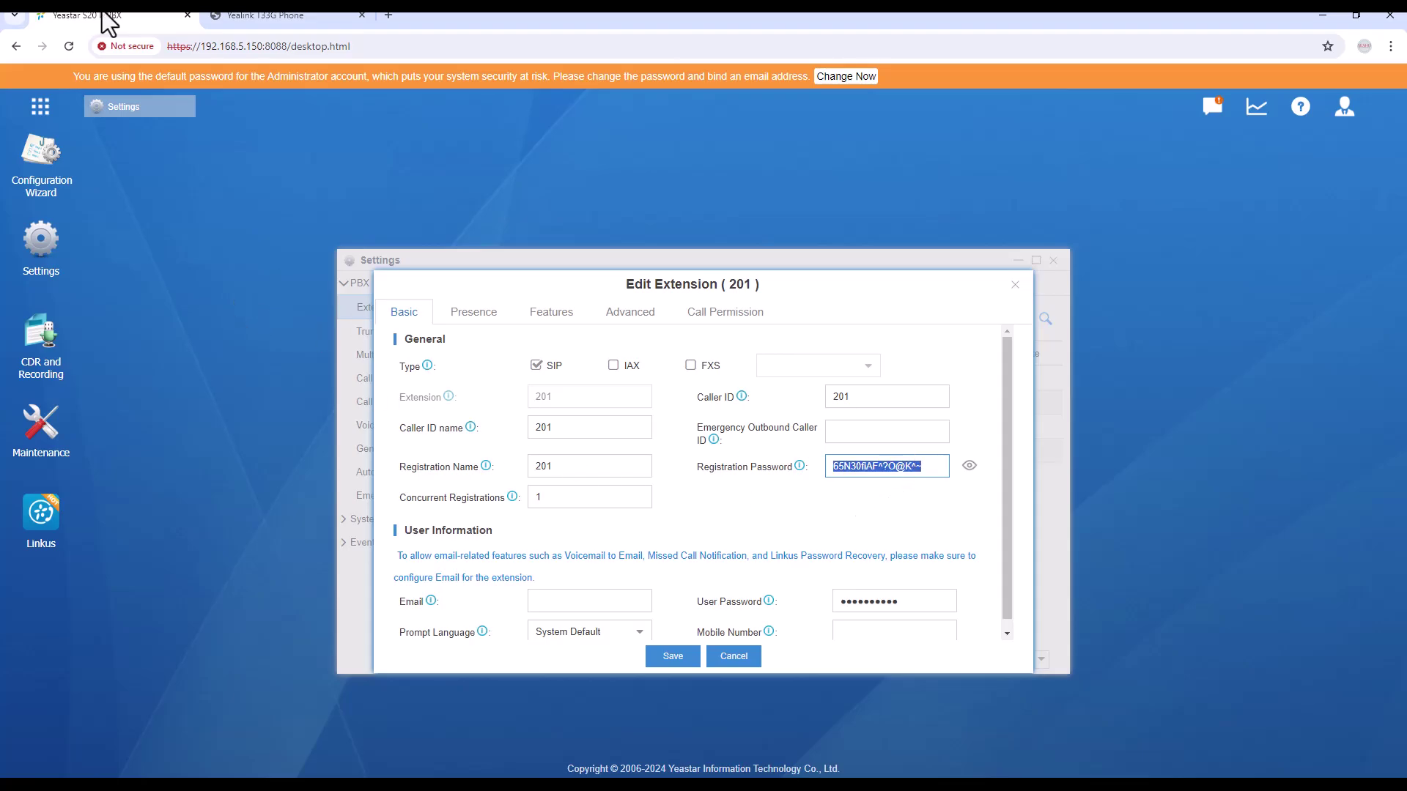
# - Paste the password into Account3's Password field, then cancel the PBX extension editor
pyautogui.click(272, 19)
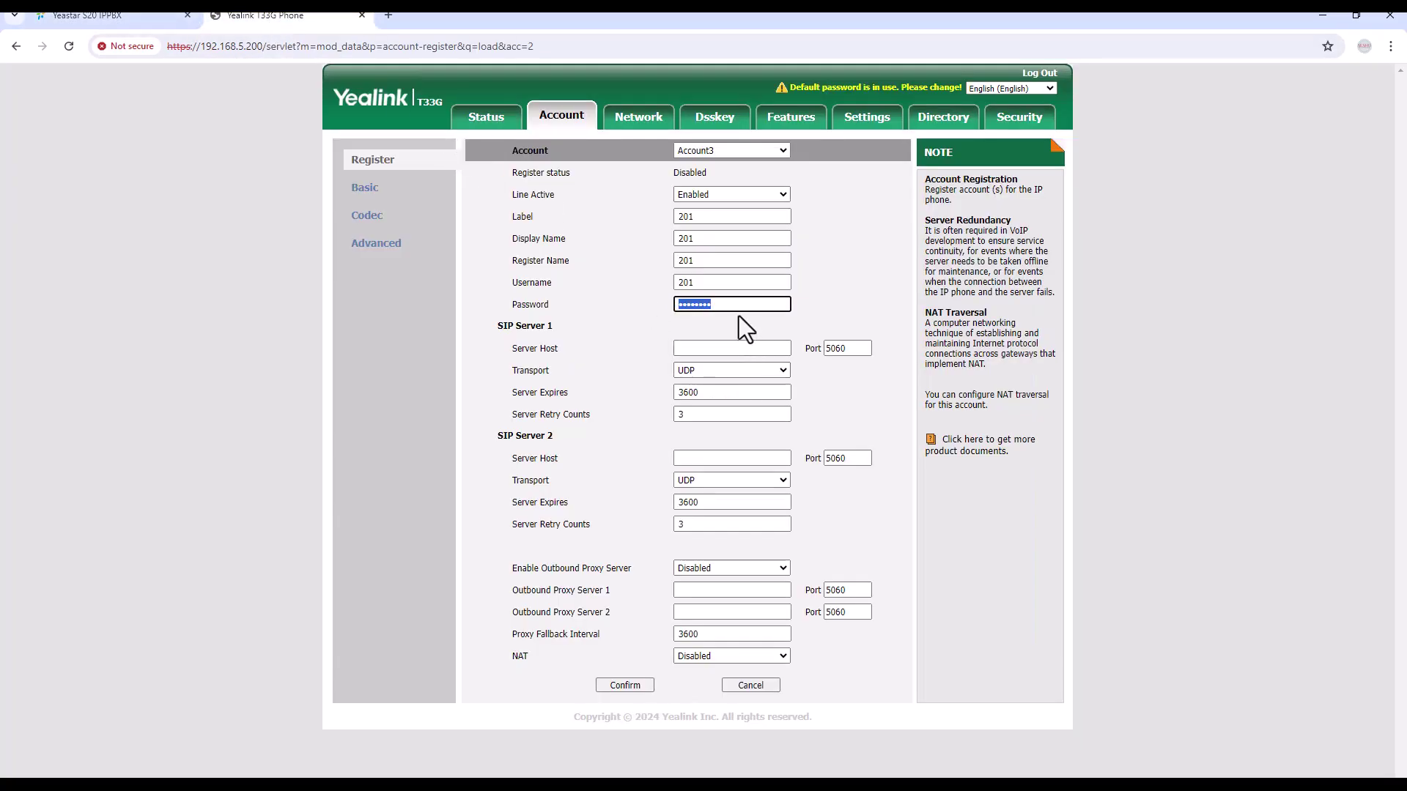
pyautogui.hotkey('ctrl', 'v')
pyautogui.click(715, 351)
pyautogui.click(133, 24)
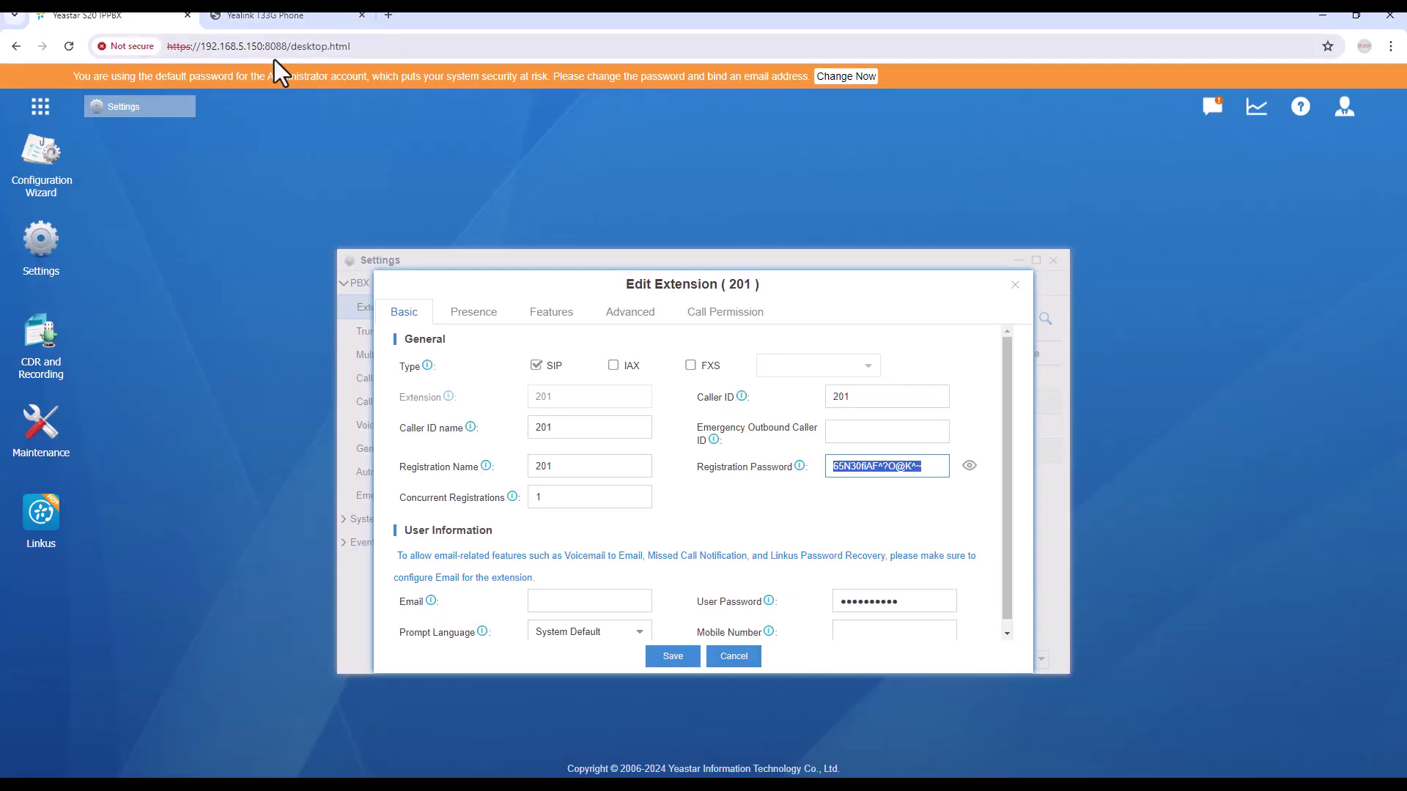
pyautogui.moveTo(202, 46); pyautogui.dragTo(277, 47)
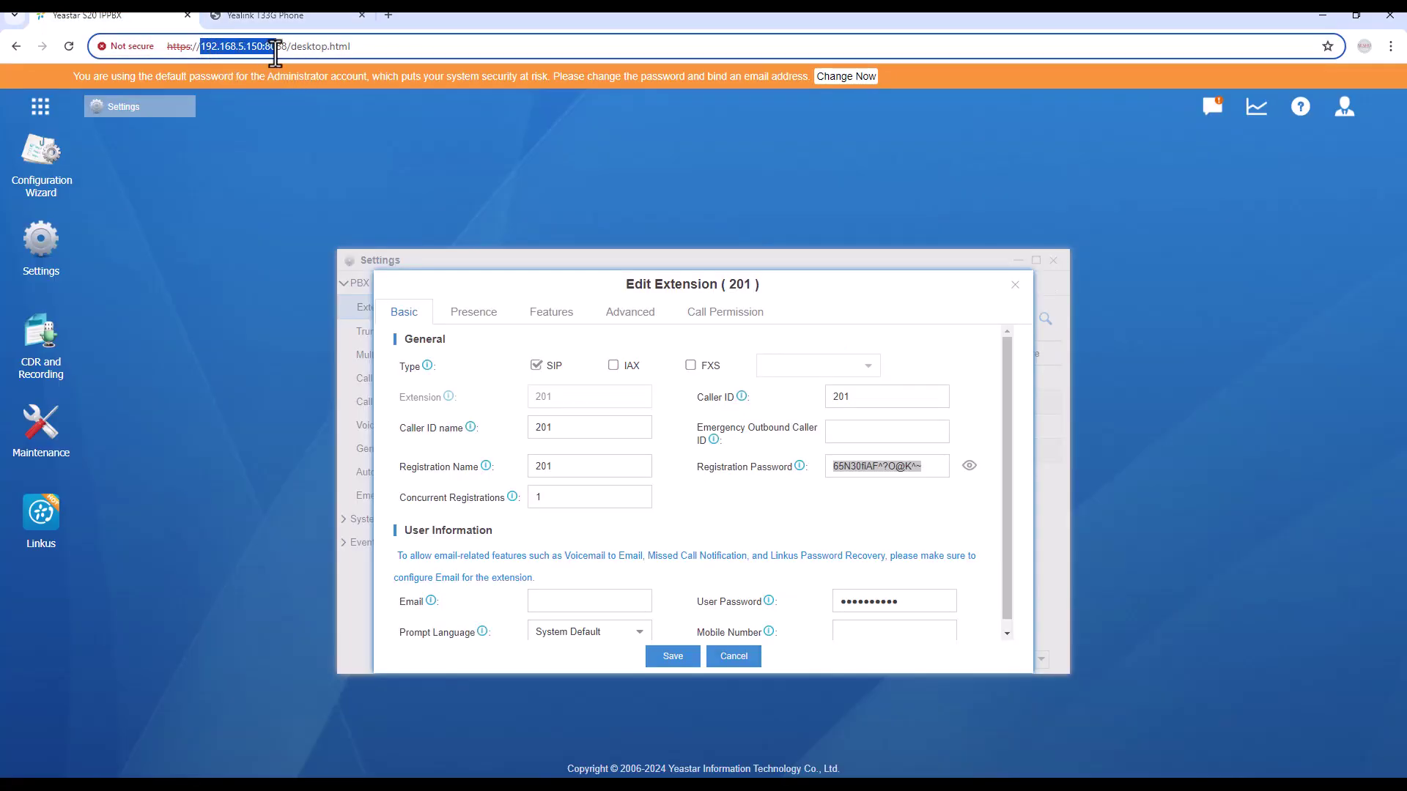
pyautogui.click(733, 656)
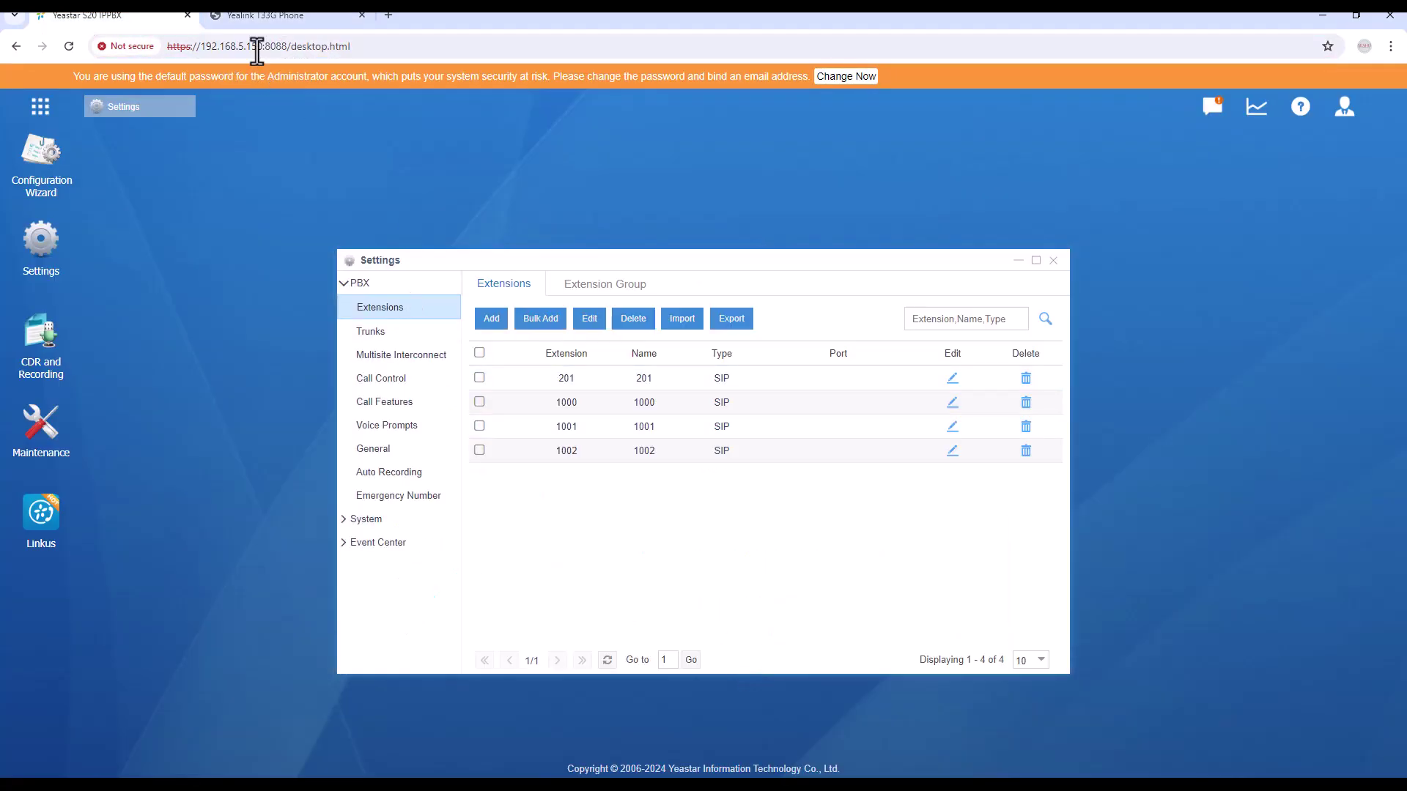
pyautogui.click(263, 14)
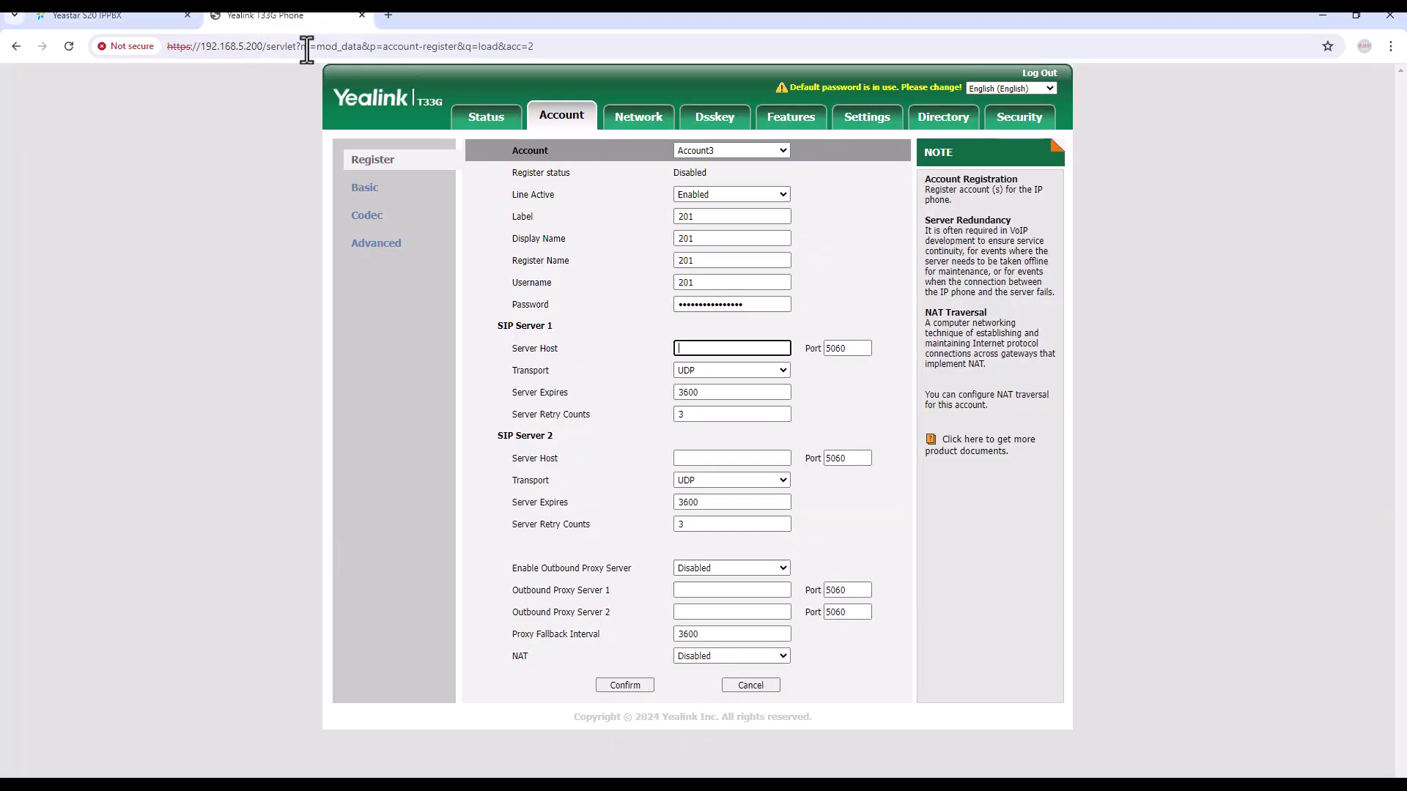
# - Set Account3's SIP Server 1 host to 192.168.5.150 and verify Account3 shows Registered among Accounts 1–4
pyautogui.click(714, 352)
pyautogui.write('192.168.5.150')
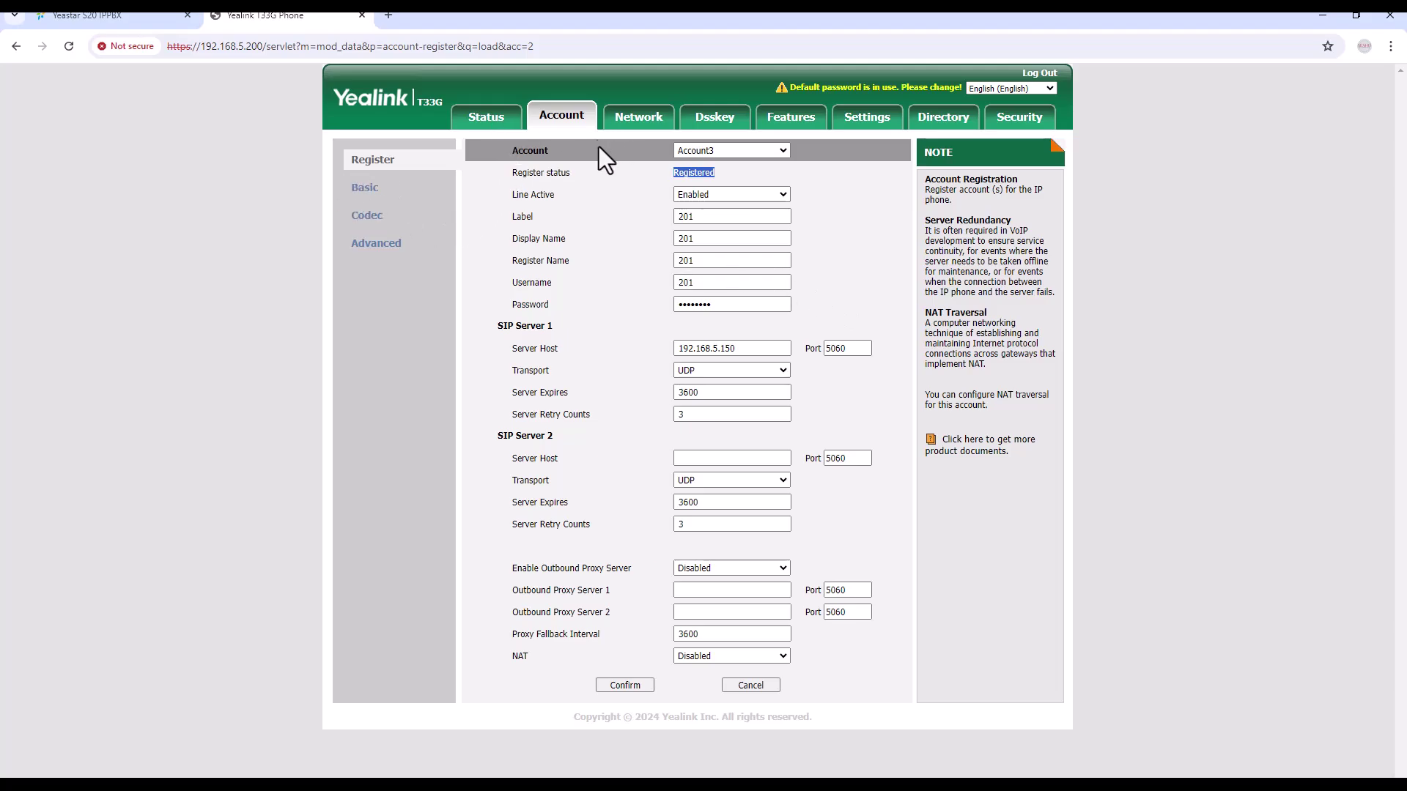
pyautogui.click(715, 150)
pyautogui.click(719, 161)
pyautogui.click(701, 149)
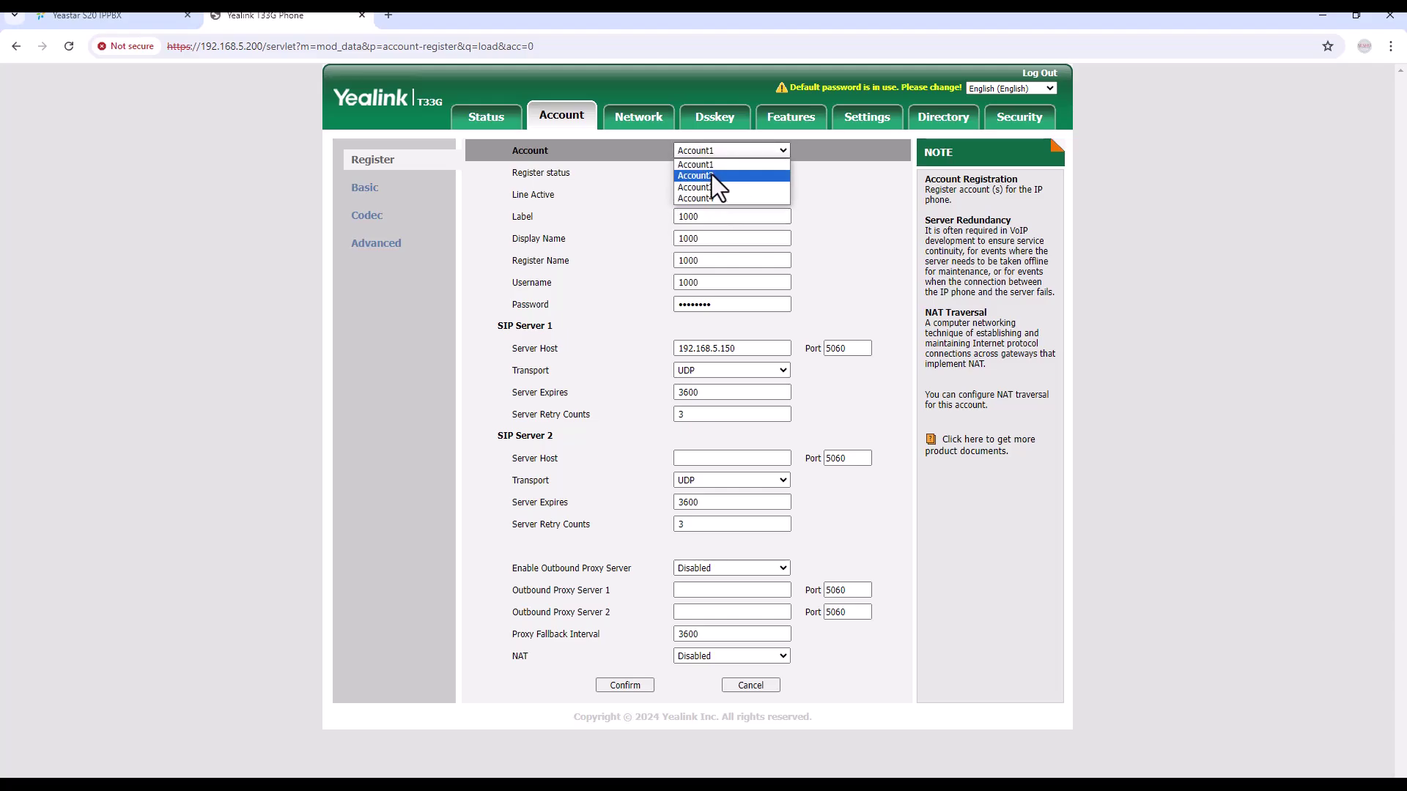
pyautogui.click(711, 174)
pyautogui.click(704, 151)
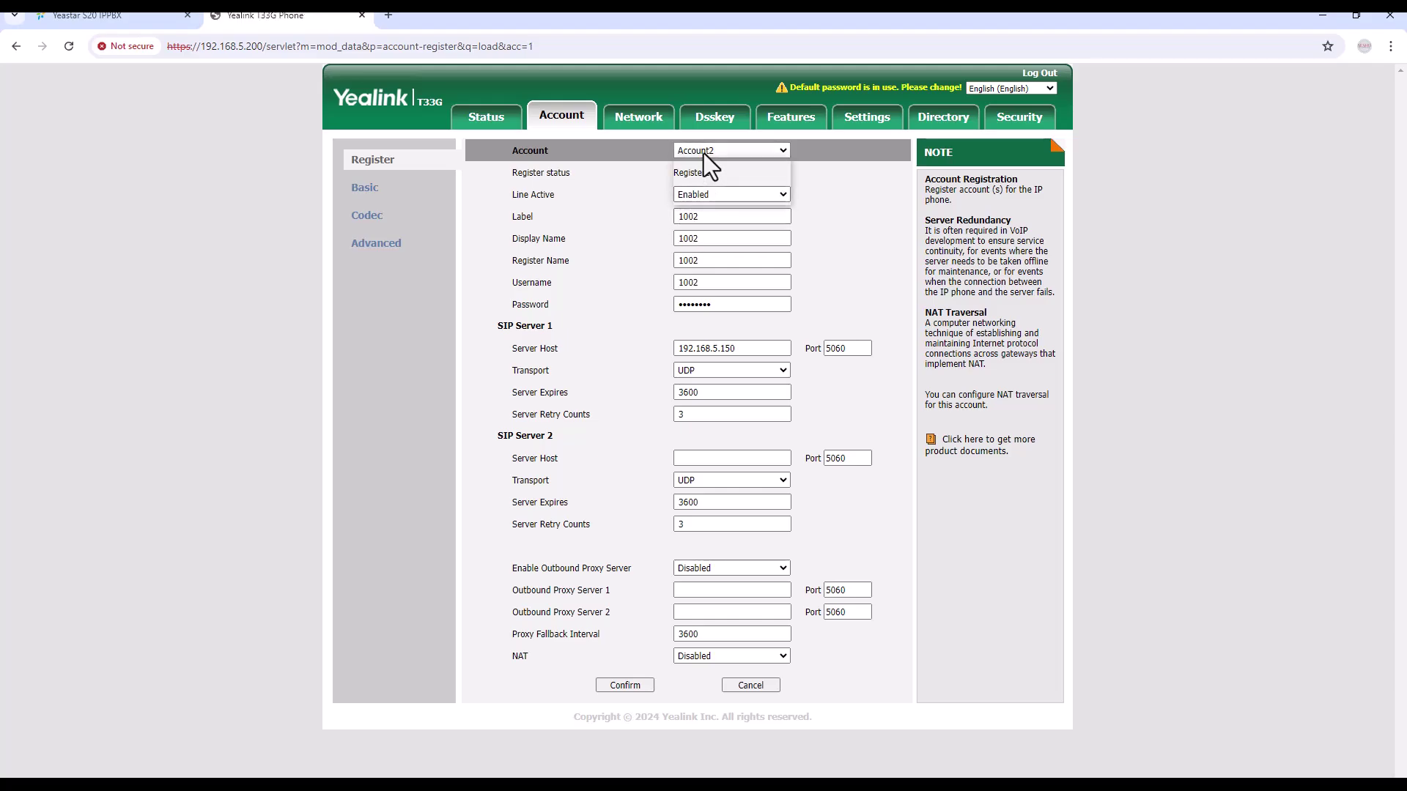
pyautogui.click(718, 187)
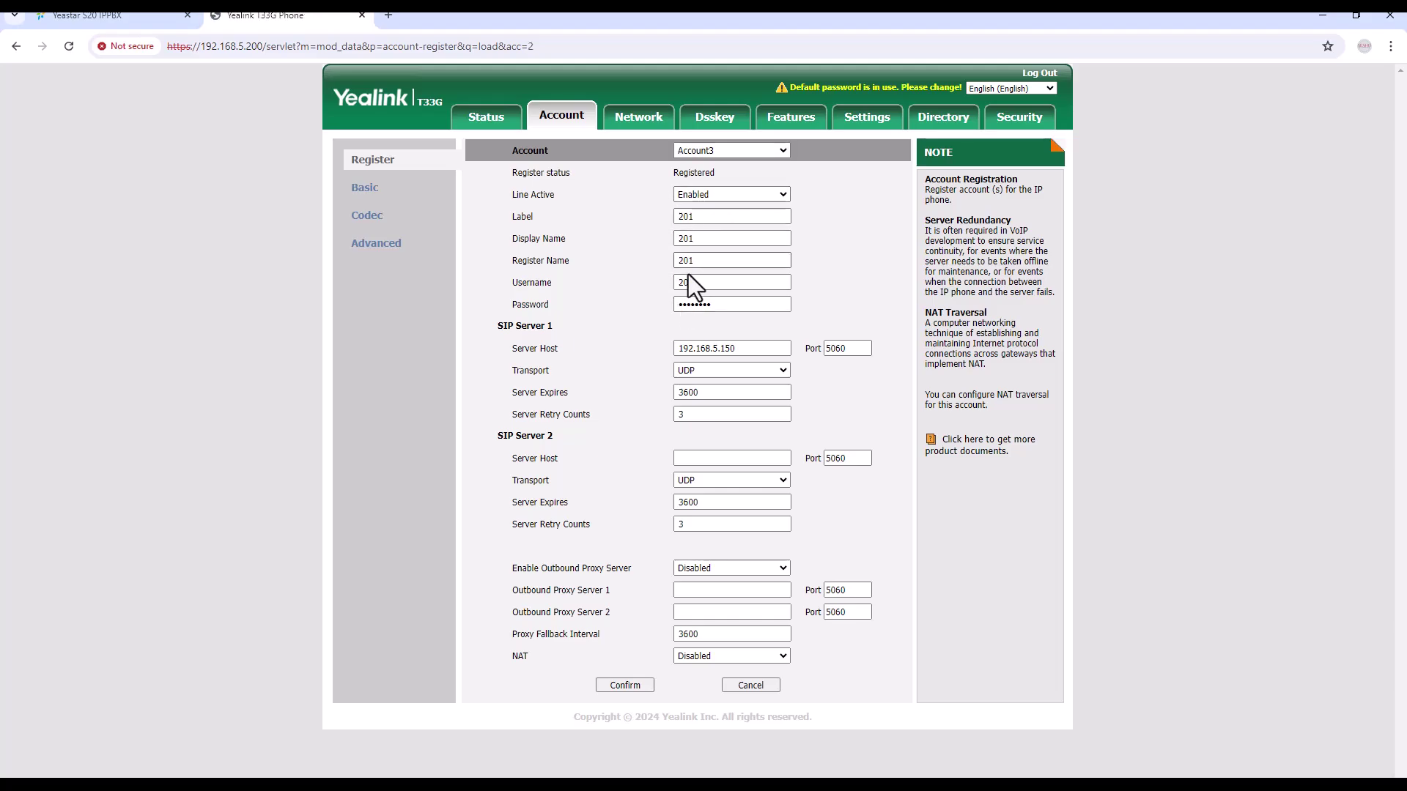
pyautogui.click(714, 153)
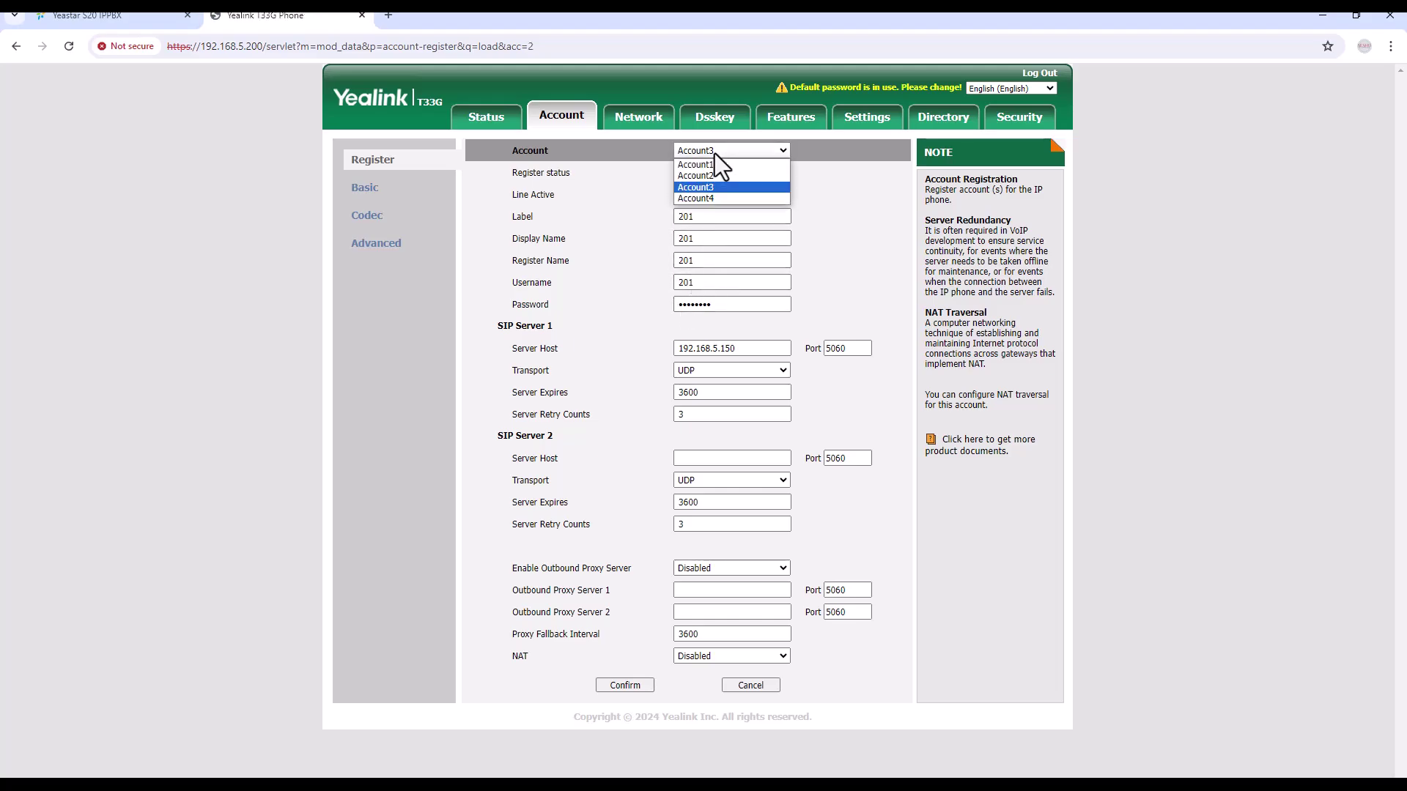
pyautogui.click(711, 196)
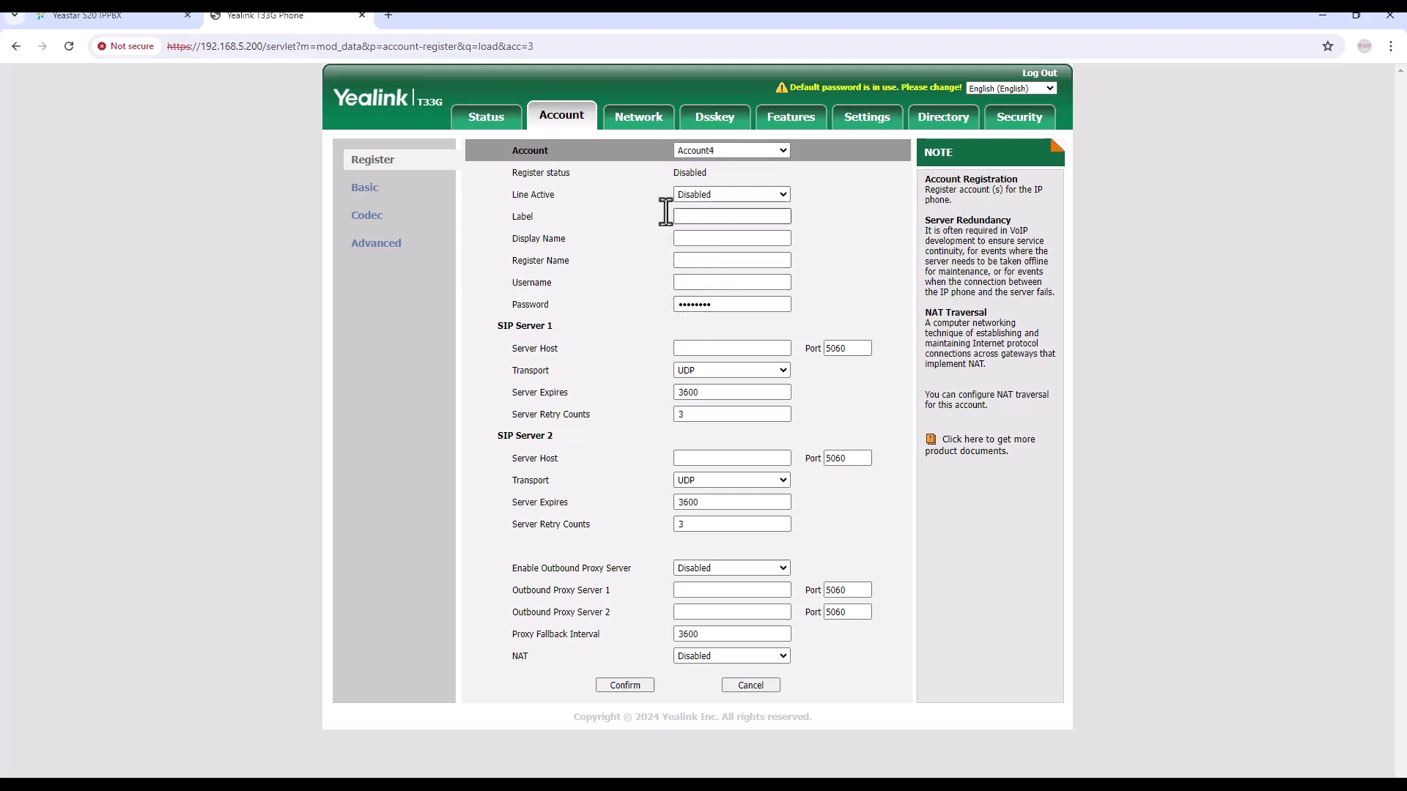
pyautogui.click(110, 16)
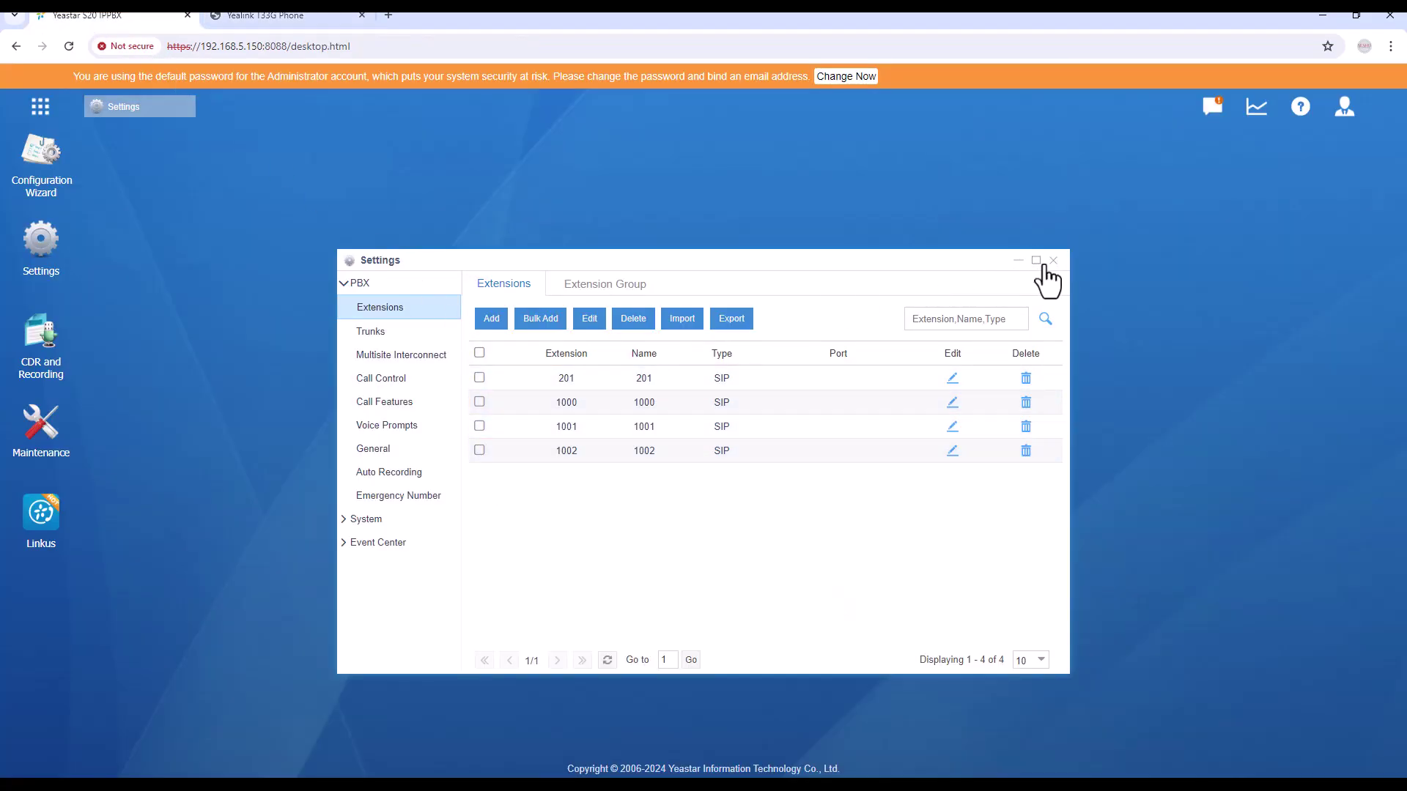
# - Check in PBX Monitor that extension 201 is online from 192.168.5.200
pyautogui.click(1053, 261)
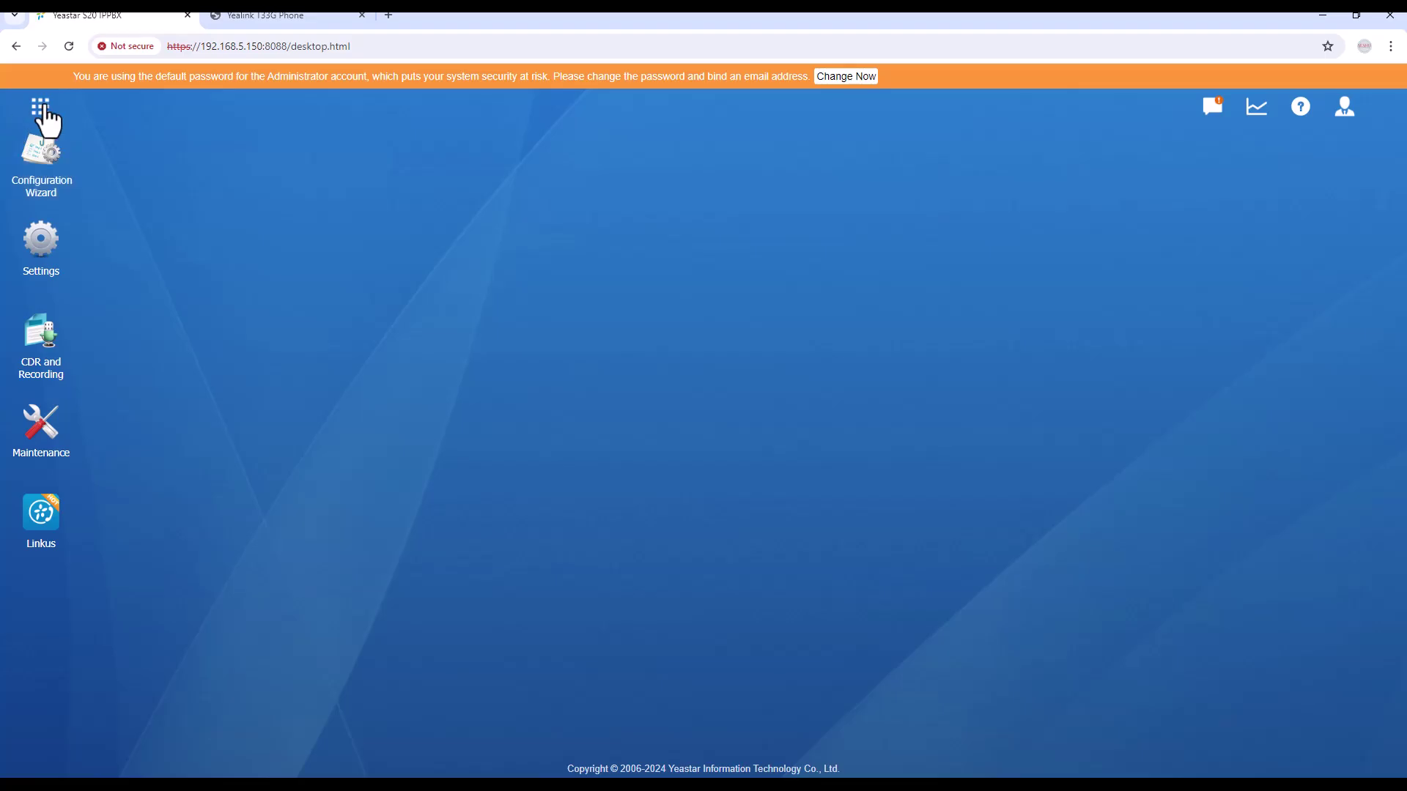
pyautogui.click(42, 110)
pyautogui.click(282, 179)
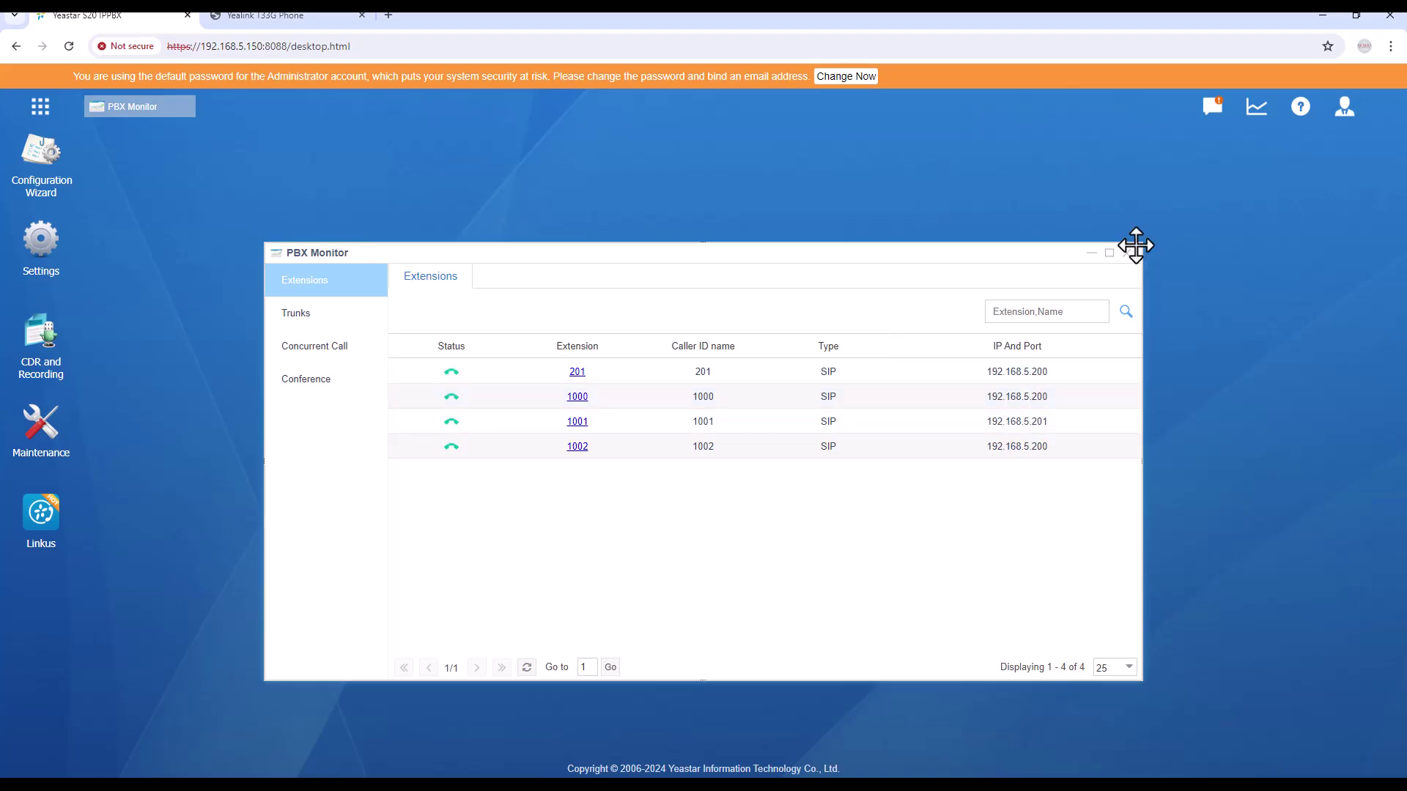
pyautogui.click(1126, 253)
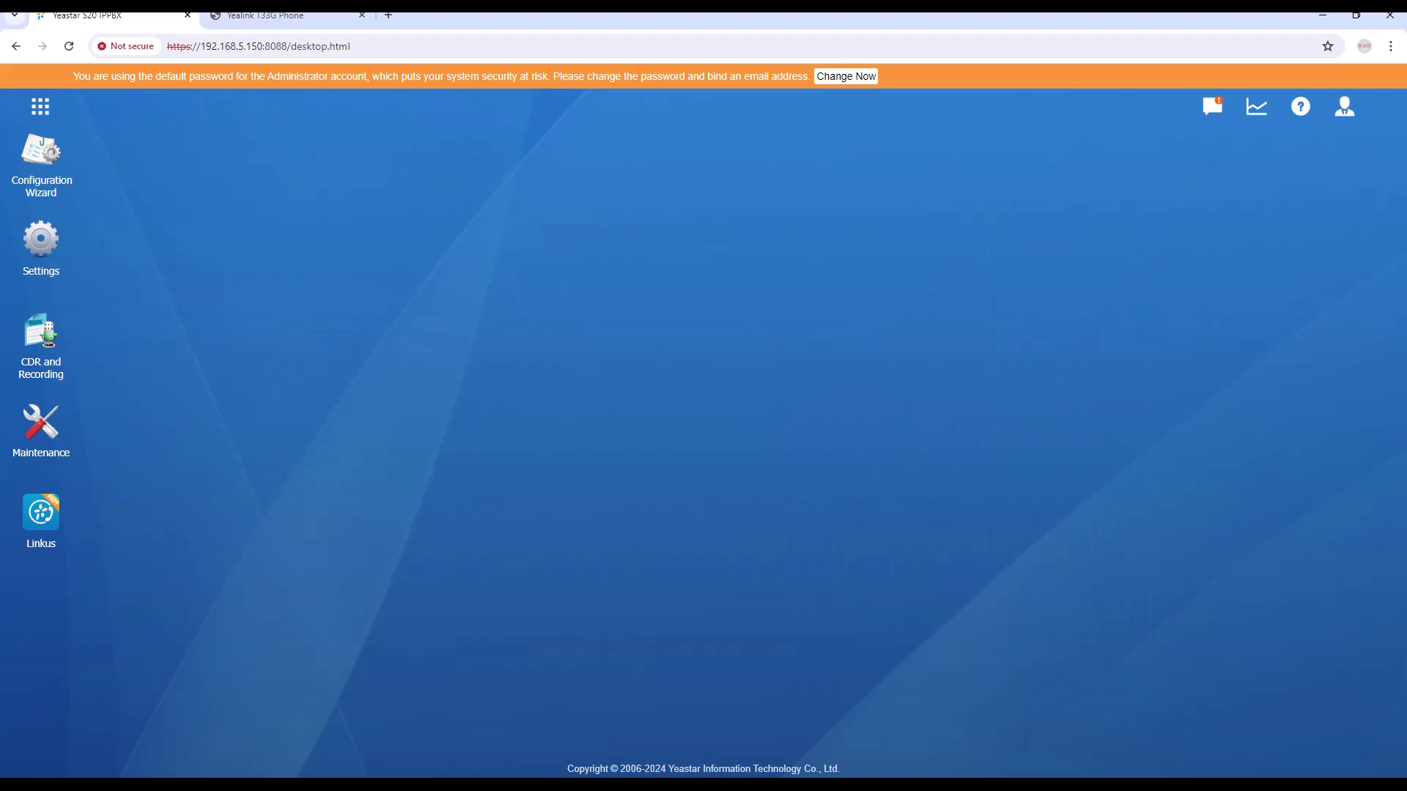
# - Start logging out from the admin menu but cancel the logout prompt
pyautogui.click(1345, 111)
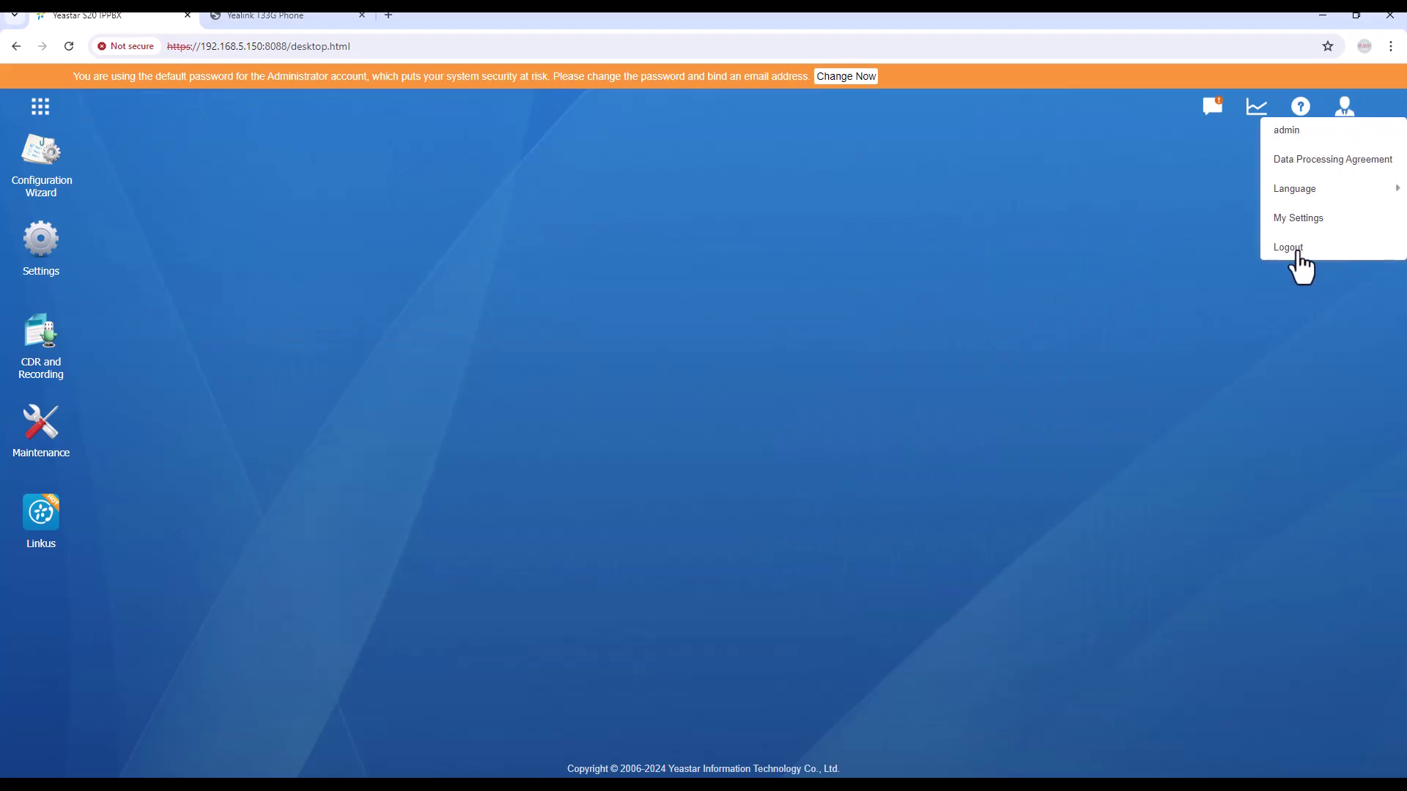
pyautogui.click(1298, 252)
pyautogui.click(730, 461)
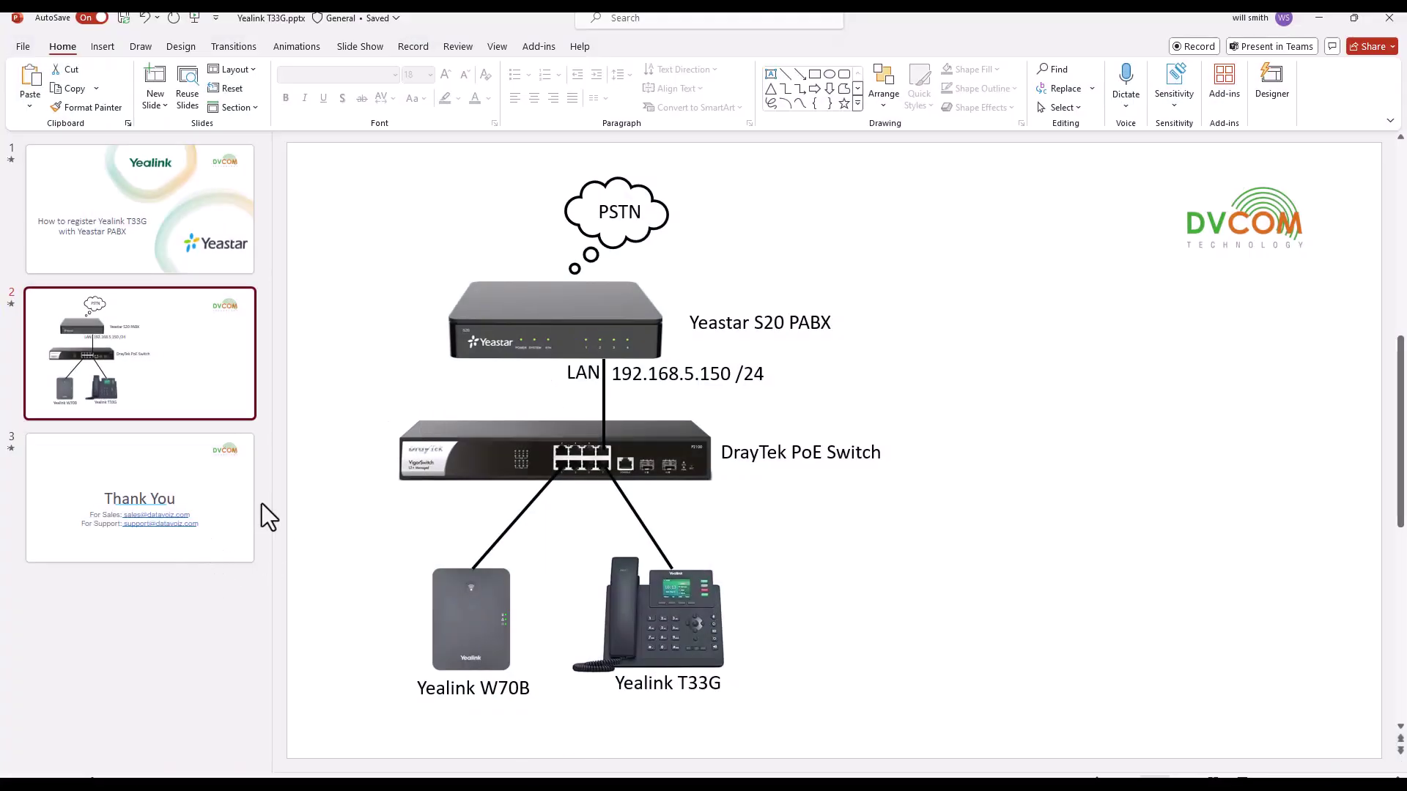
# - Select the slide 3 thumbnail to display the Thank You slide
pyautogui.click(189, 495)
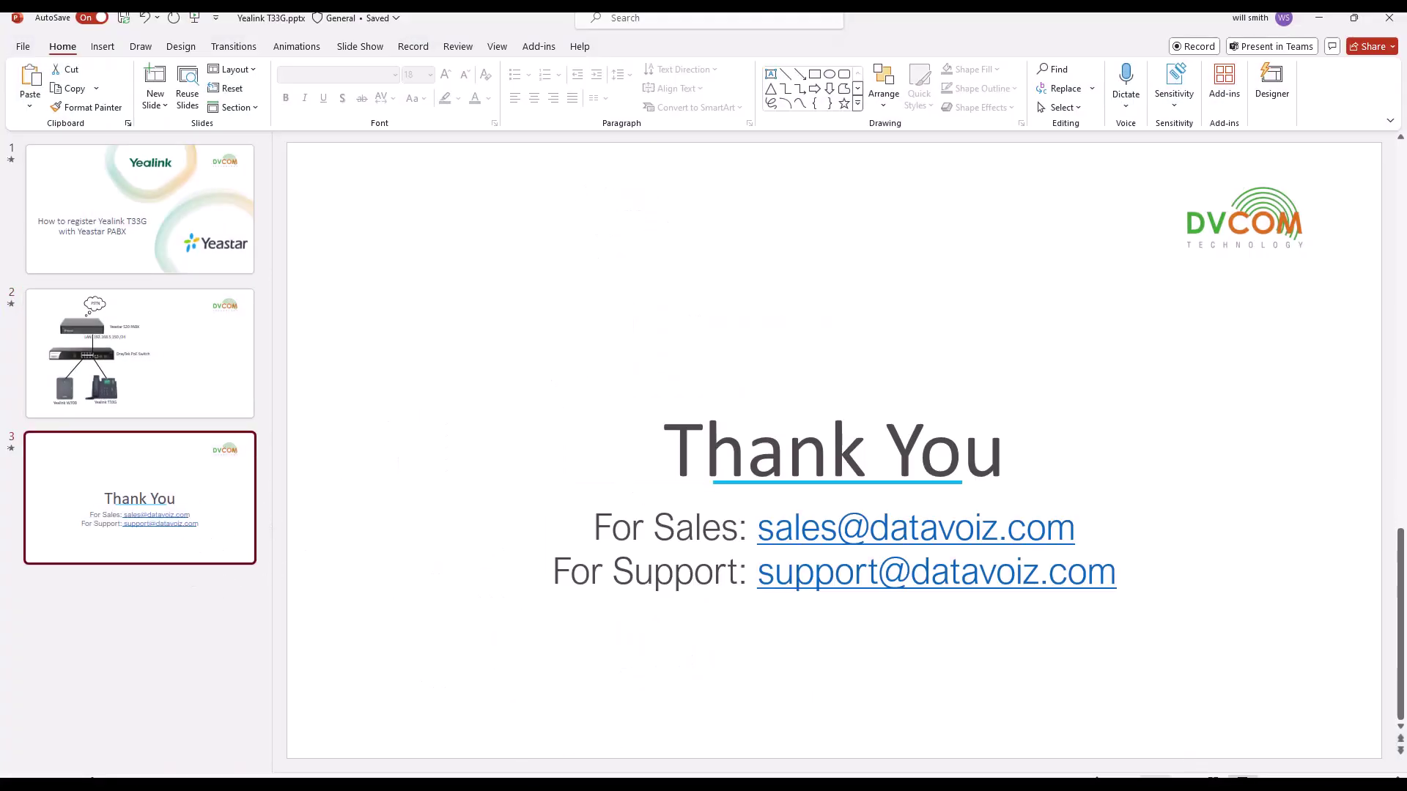